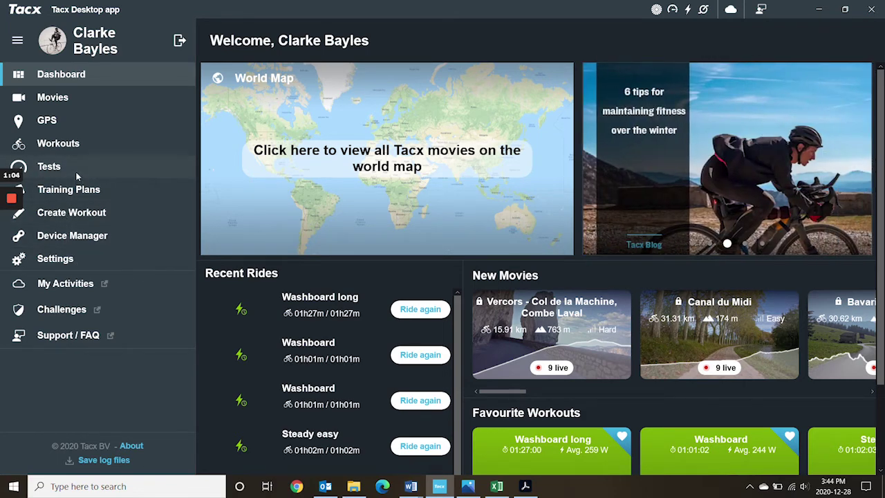
- Start creating a new workout of the FTP type
{"action": "left_click", "coordinate": [88, 213]}
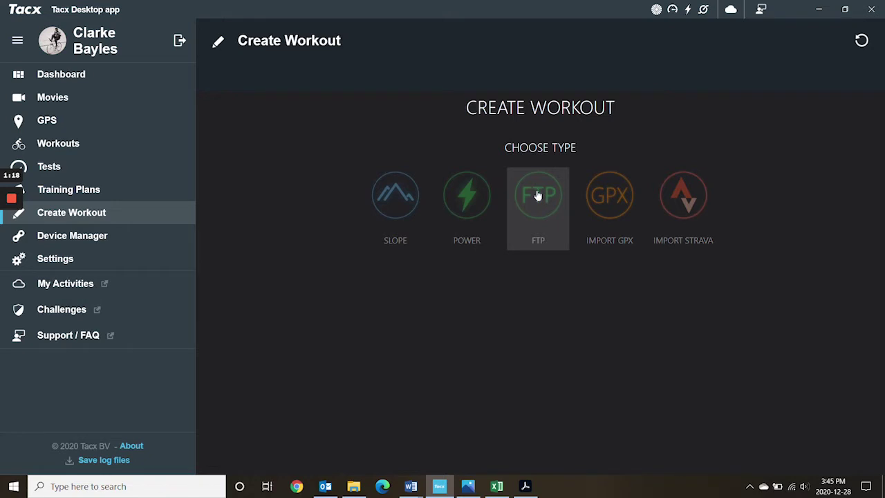
{"action": "left_click", "coordinate": [537, 196]}
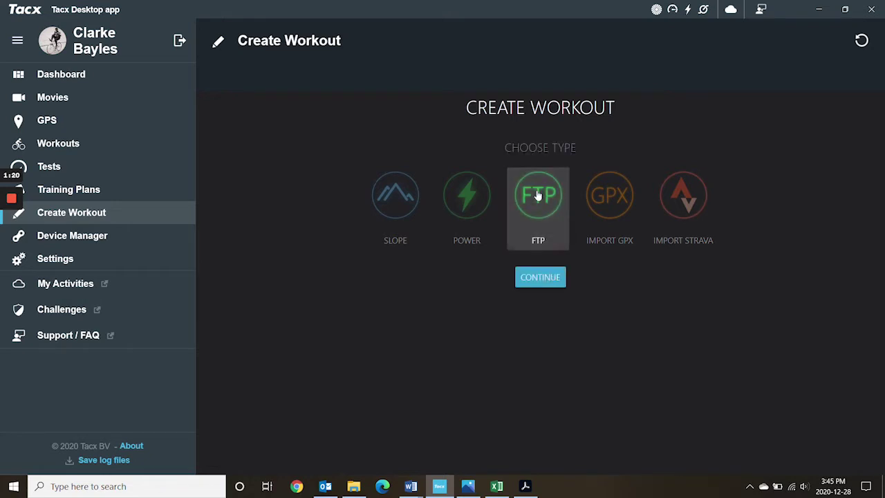
{"action": "left_click", "coordinate": [553, 281]}
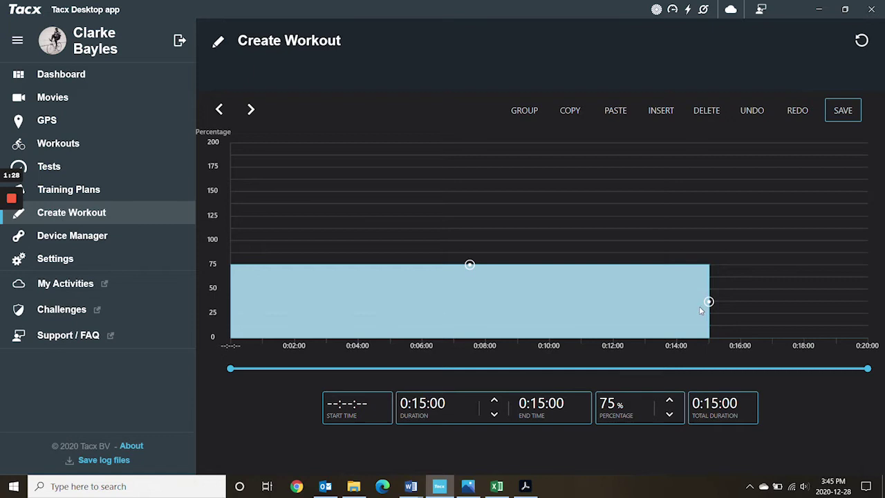
- Shorten the first workout block to a duration of 0:03:00
{"action": "left_click_drag", "start_coordinate": [709, 301], "coordinate": [335, 302]}
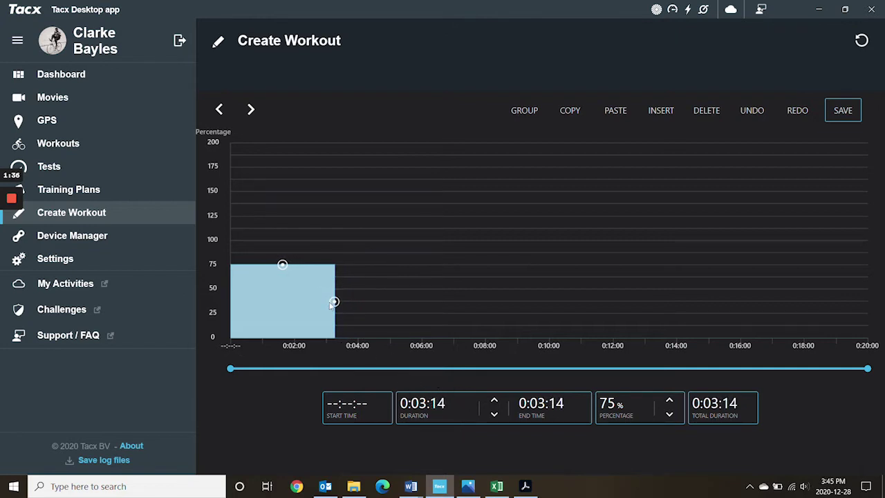
{"action": "mouse_move", "coordinate": [335, 302]}
{"action": "left_mouse_down"}
{"action": "mouse_move", "coordinate": [314, 304]}
{"action": "mouse_move", "coordinate": [325, 302]}
{"action": "left_mouse_up"}
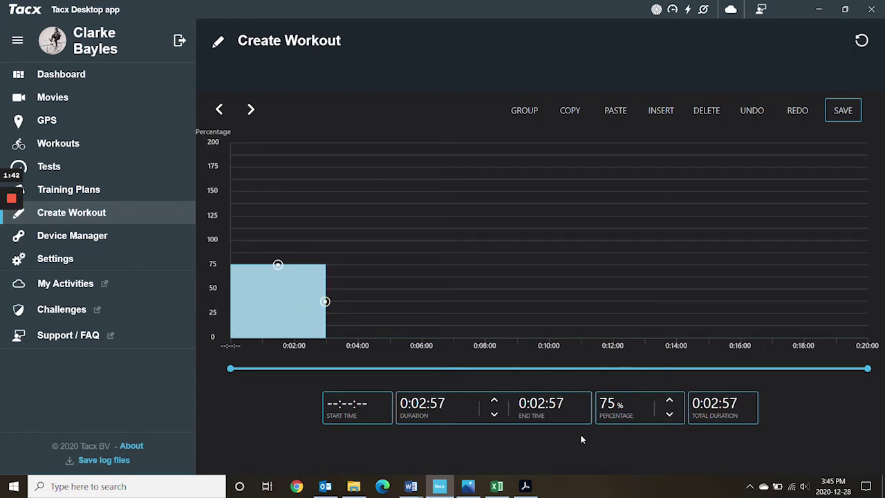
{"action": "left_click", "coordinate": [494, 400]}
{"action": "left_click", "coordinate": [494, 400]}
{"action": "left_click", "coordinate": [495, 400]}
{"action": "left_click", "coordinate": [495, 400]}
{"action": "left_click", "coordinate": [495, 414]}
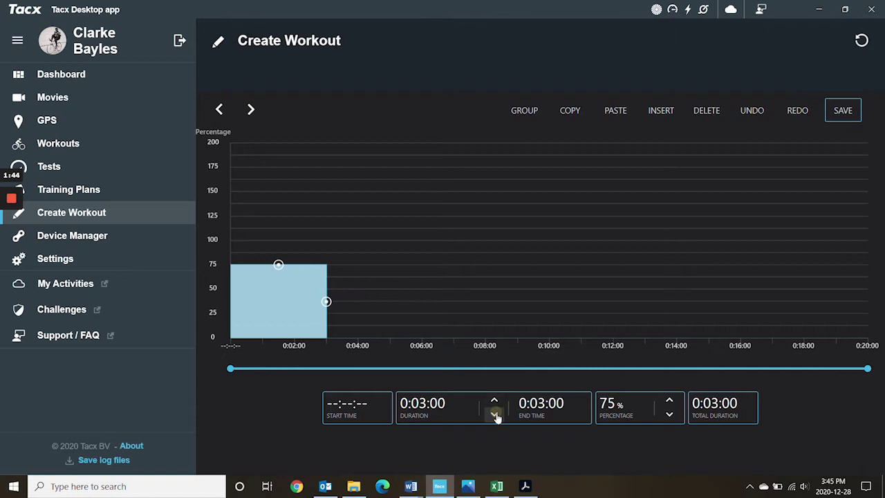
- Lower the first block's intensity to 55 percent of FTP
{"action": "left_click", "coordinate": [669, 414]}
{"action": "left_click", "coordinate": [669, 414]}
{"action": "left_click", "coordinate": [669, 414]}
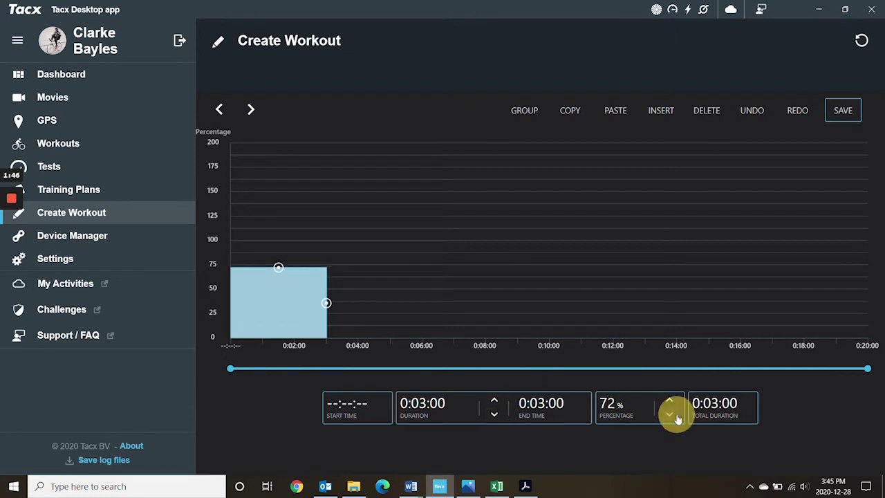
{"action": "left_click", "coordinate": [669, 414]}
{"action": "left_click", "coordinate": [669, 415]}
{"action": "left_click", "coordinate": [669, 415]}
{"action": "left_click", "coordinate": [669, 415]}
{"action": "left_click", "coordinate": [669, 414]}
{"action": "left_click", "coordinate": [668, 415]}
{"action": "left_click", "coordinate": [669, 415]}
{"action": "left_click", "coordinate": [669, 414]}
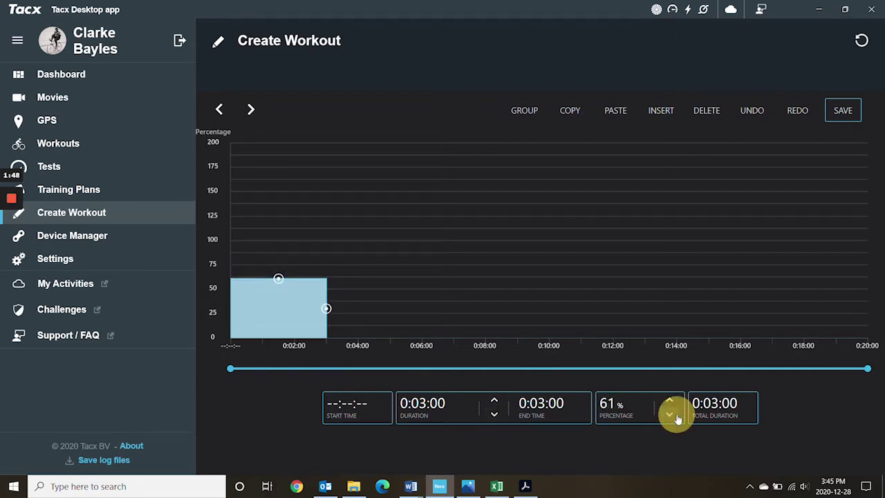
{"action": "left_click", "coordinate": [669, 415]}
{"action": "left_click", "coordinate": [669, 415]}
{"action": "left_click", "coordinate": [669, 415]}
{"action": "left_click", "coordinate": [669, 415]}
{"action": "left_click", "coordinate": [669, 415]}
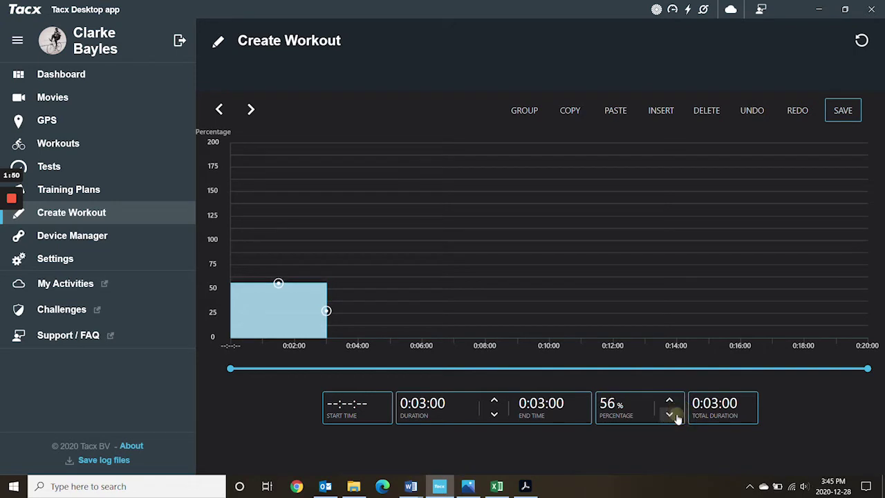
{"action": "left_click", "coordinate": [669, 414]}
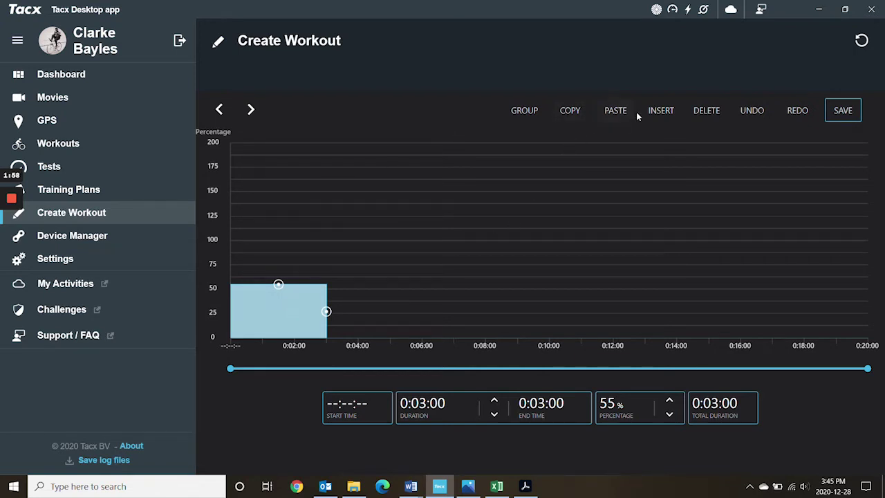
- Insert a second block after the first, with a duration of 0:00:30 and an intensity of 60 percent
{"action": "left_click", "coordinate": [660, 112]}
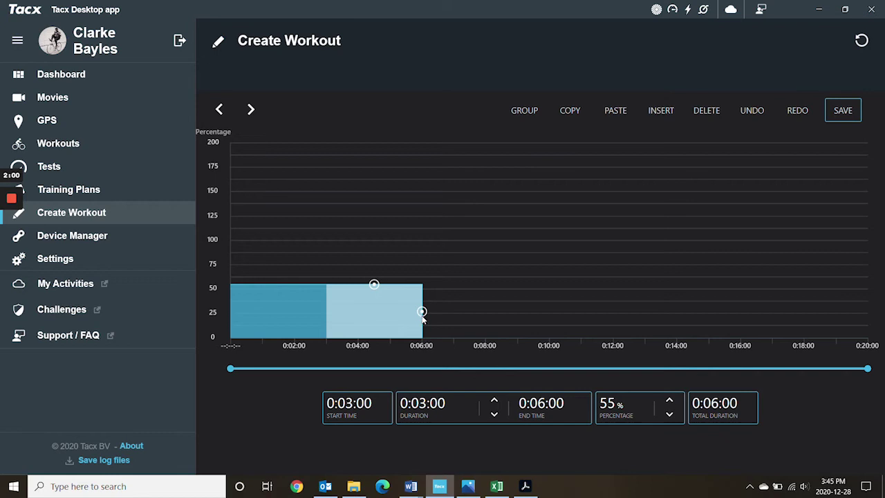
{"action": "left_click_drag", "start_coordinate": [422, 312], "coordinate": [342, 310]}
{"action": "left_click", "coordinate": [494, 414]}
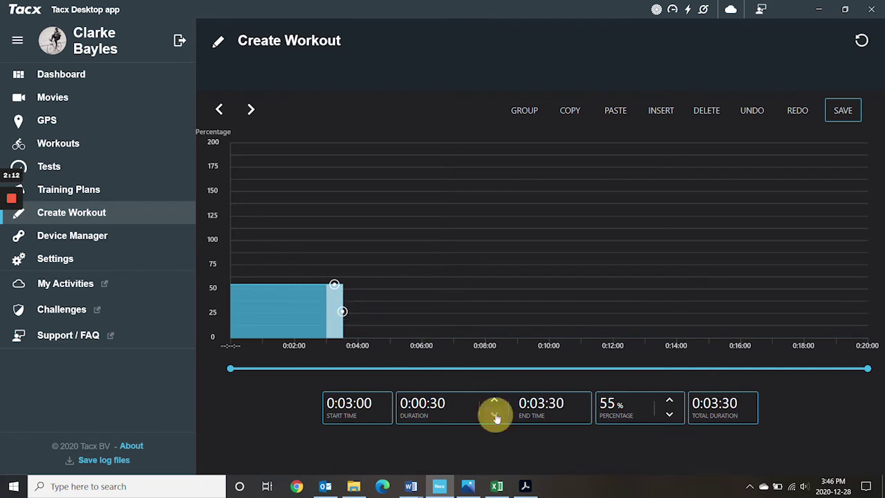
{"action": "left_click", "coordinate": [670, 403]}
{"action": "left_click", "coordinate": [670, 402]}
{"action": "left_click", "coordinate": [670, 402]}
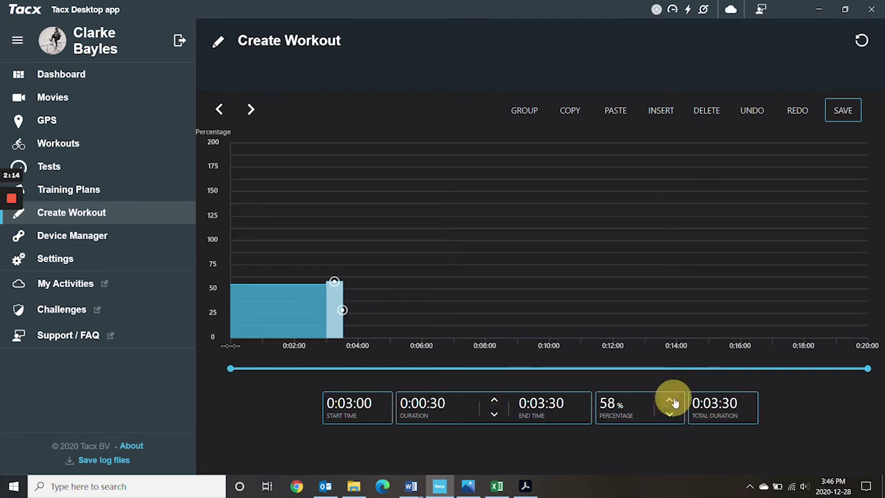
{"action": "left_click", "coordinate": [670, 402]}
{"action": "left_click", "coordinate": [671, 402]}
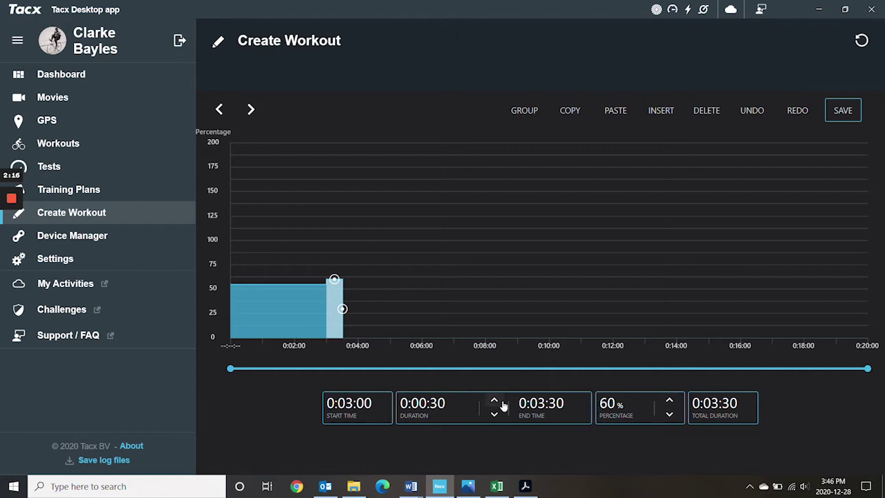
- Duplicate the 30-second block at 60 percent and raise the copy's intensity to 70 percent
{"action": "left_click", "coordinate": [569, 111]}
{"action": "left_click", "coordinate": [615, 111]}
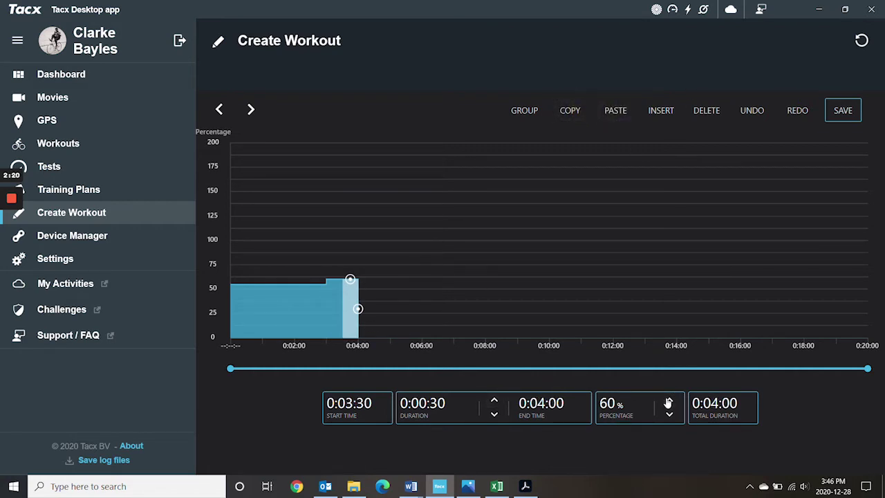
{"action": "left_click", "coordinate": [667, 403]}
{"action": "left_click", "coordinate": [667, 403]}
{"action": "left_click", "coordinate": [667, 403]}
{"action": "left_click", "coordinate": [667, 403]}
{"action": "left_click", "coordinate": [668, 403]}
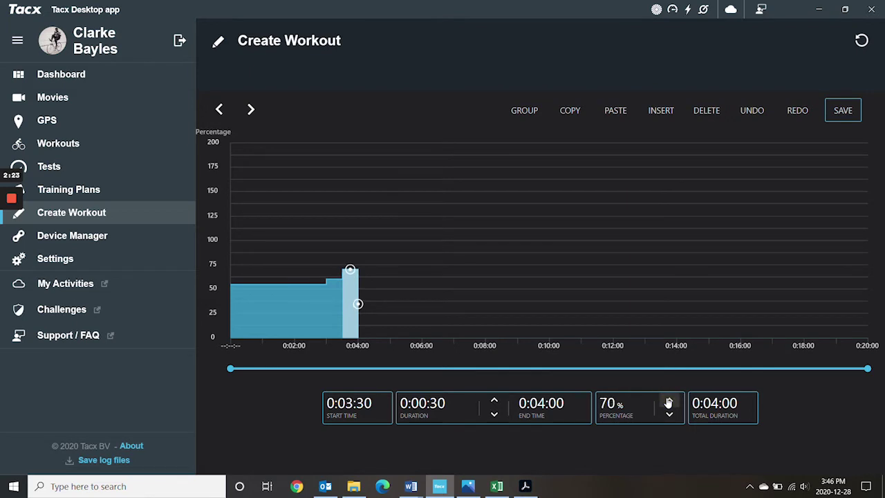
- Add a copy of the 70 percent block after it and raise the copy's intensity to 80 percent
{"action": "left_click", "coordinate": [613, 112]}
{"action": "left_click", "coordinate": [669, 399]}
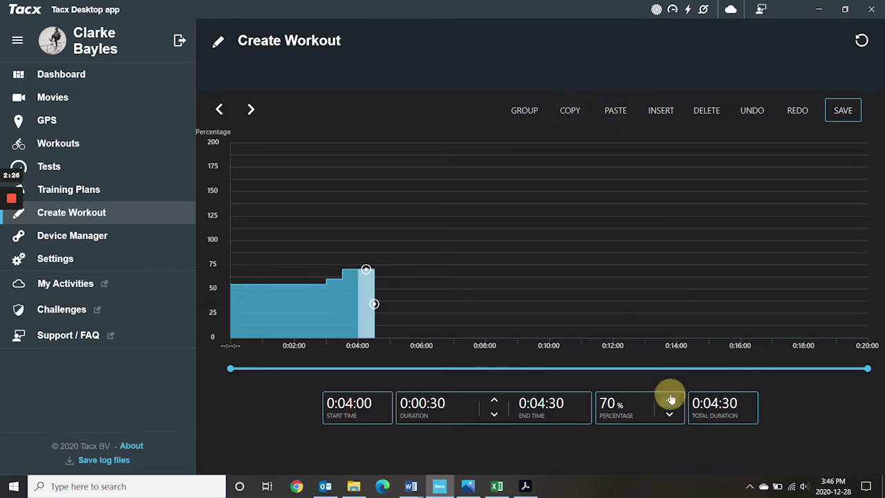
{"action": "left_click", "coordinate": [670, 400]}
{"action": "left_click", "coordinate": [670, 400]}
{"action": "left_click", "coordinate": [670, 400]}
{"action": "left_click", "coordinate": [670, 399]}
{"action": "left_click", "coordinate": [670, 400]}
{"action": "left_click", "coordinate": [669, 399]}
{"action": "left_click", "coordinate": [670, 400]}
{"action": "left_click", "coordinate": [669, 400]}
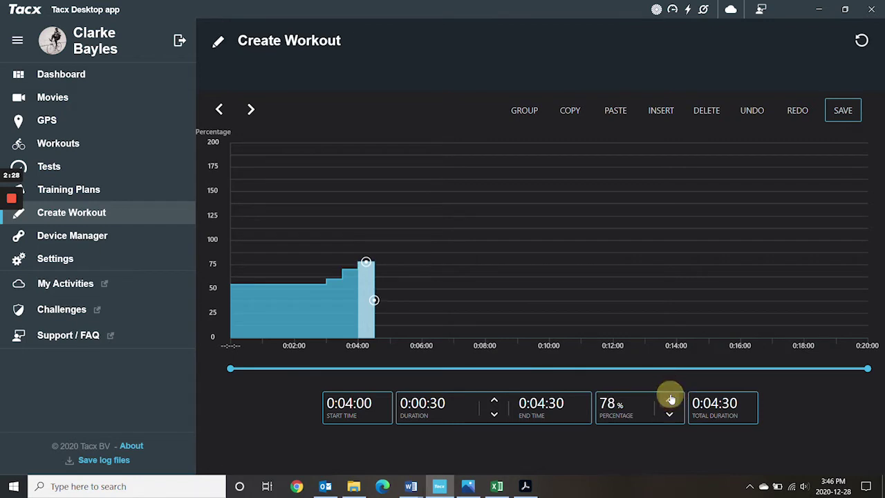
{"action": "left_click", "coordinate": [669, 399]}
{"action": "left_click", "coordinate": [670, 400]}
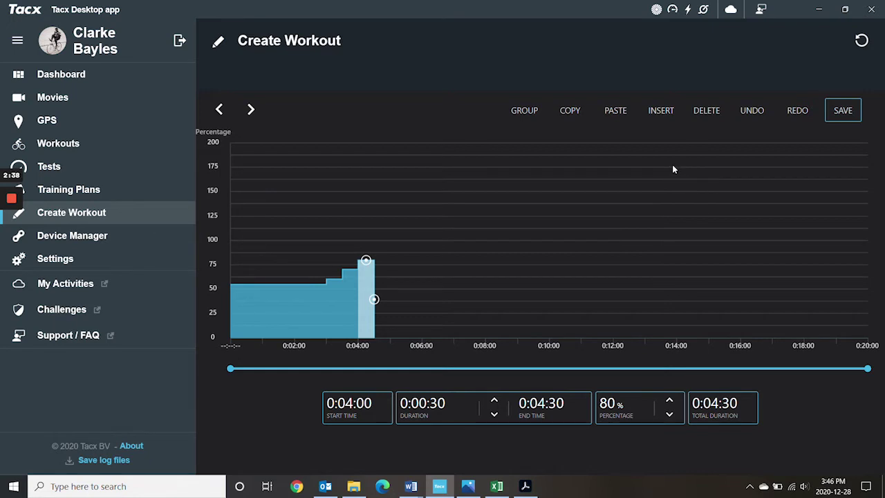
- Duplicate the 80 percent block and raise the copy's intensity to 90 percent
{"action": "left_click", "coordinate": [571, 112]}
{"action": "left_click", "coordinate": [615, 112]}
{"action": "left_click", "coordinate": [670, 402]}
{"action": "left_click", "coordinate": [670, 402]}
{"action": "left_click", "coordinate": [671, 402]}
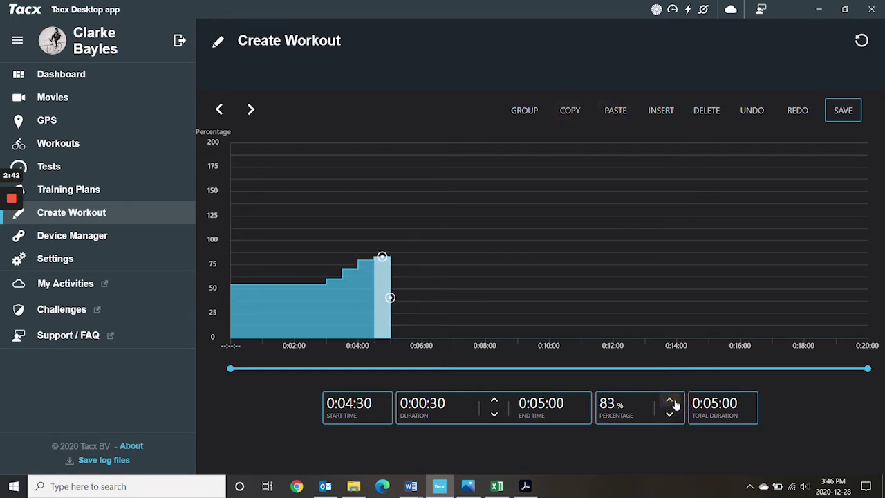
{"action": "left_click", "coordinate": [670, 402]}
{"action": "left_click", "coordinate": [670, 402]}
{"action": "left_click", "coordinate": [671, 402]}
{"action": "left_click", "coordinate": [671, 403]}
{"action": "left_click", "coordinate": [671, 402]}
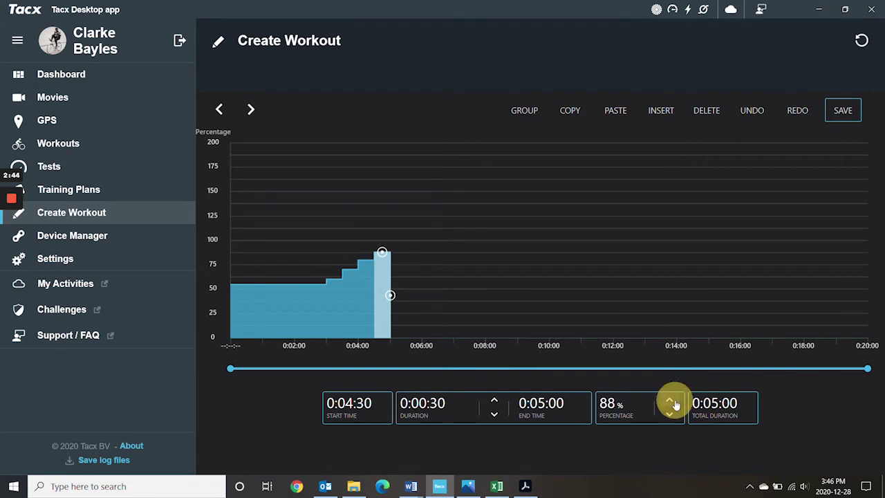
{"action": "left_click", "coordinate": [671, 403]}
{"action": "left_click", "coordinate": [670, 402]}
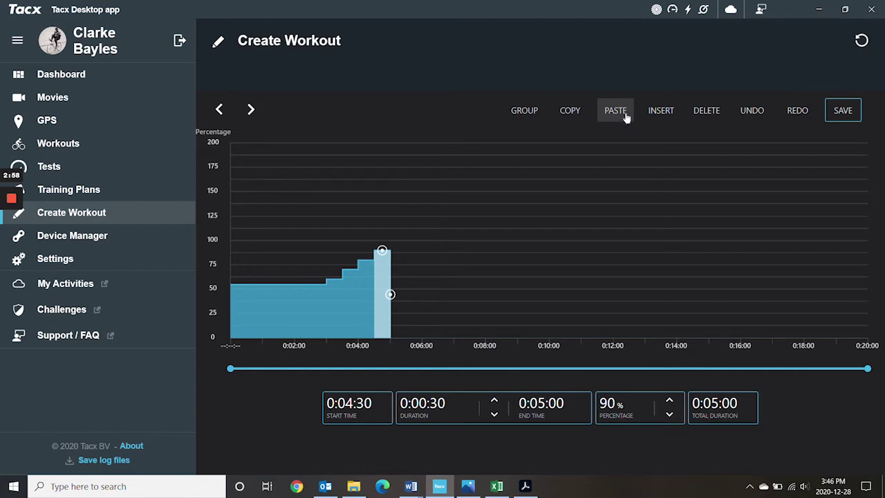
- Duplicate the 90 percent block and raise the copy's intensity to 100 percent
{"action": "left_click", "coordinate": [572, 112]}
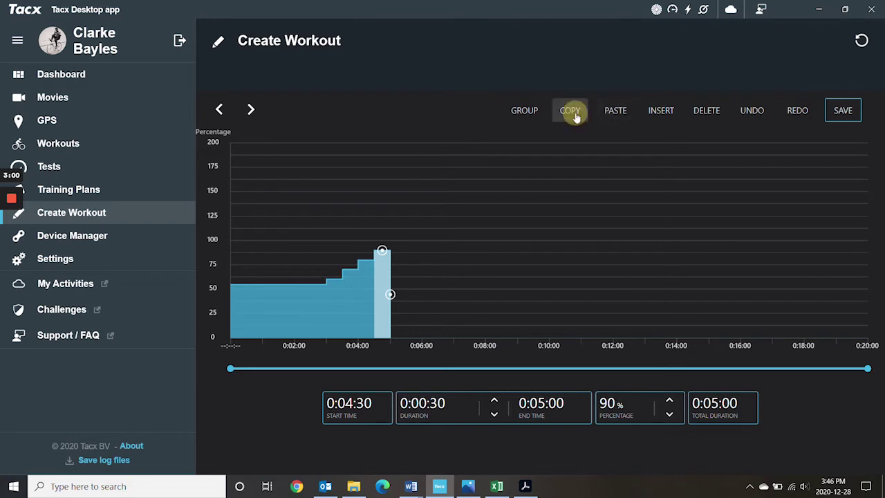
{"action": "left_click", "coordinate": [628, 115]}
{"action": "left_click", "coordinate": [669, 402]}
{"action": "left_click", "coordinate": [669, 403]}
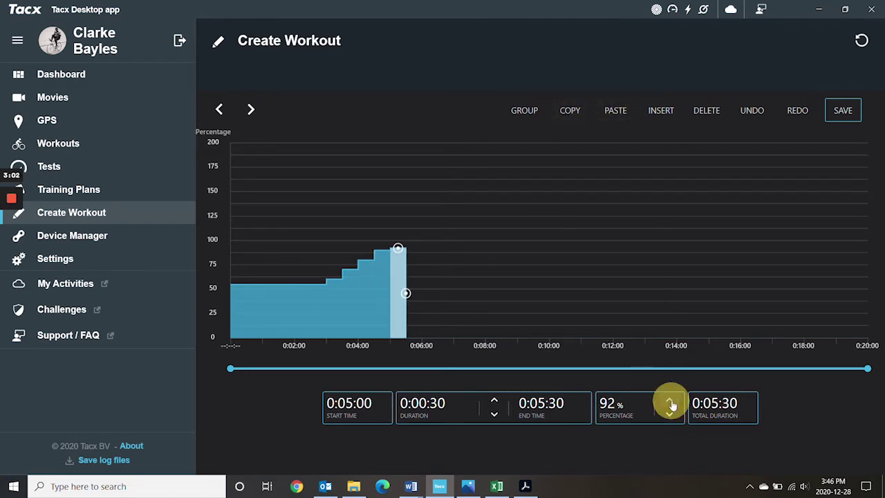
{"action": "left_click", "coordinate": [669, 403]}
{"action": "left_click", "coordinate": [669, 403]}
{"action": "left_click", "coordinate": [669, 403]}
{"action": "left_click", "coordinate": [669, 402]}
{"action": "left_click", "coordinate": [669, 403]}
{"action": "left_click", "coordinate": [668, 403]}
{"action": "left_click", "coordinate": [669, 403]}
{"action": "left_click", "coordinate": [669, 403]}
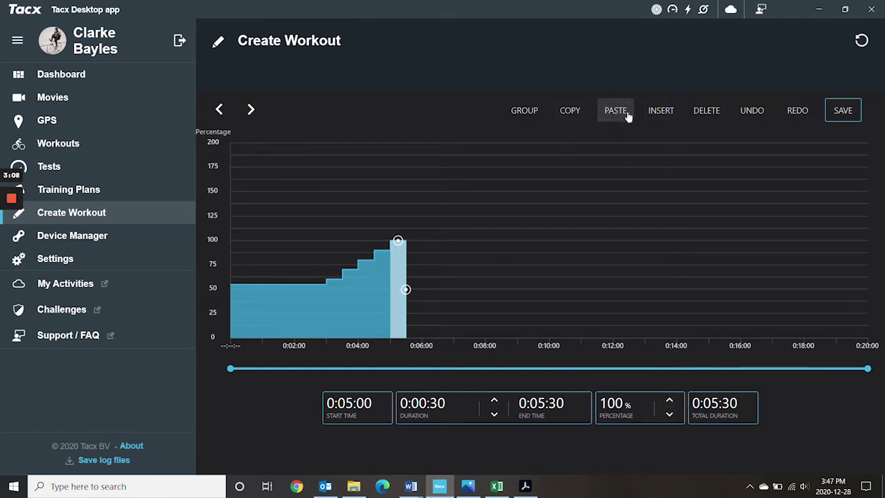
- Duplicate the 100 percent block and raise the copy's intensity to 110 percent
{"action": "left_click", "coordinate": [572, 112]}
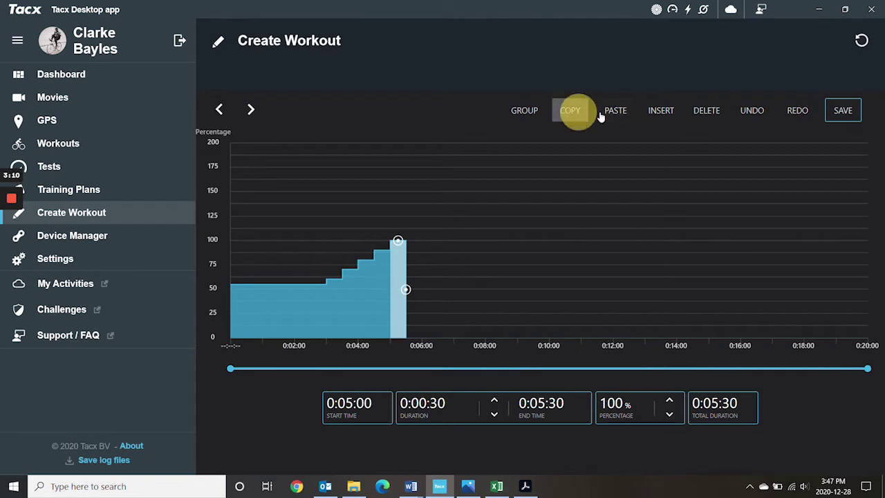
{"action": "left_click", "coordinate": [612, 118]}
{"action": "left_click", "coordinate": [669, 403]}
{"action": "left_click", "coordinate": [669, 403]}
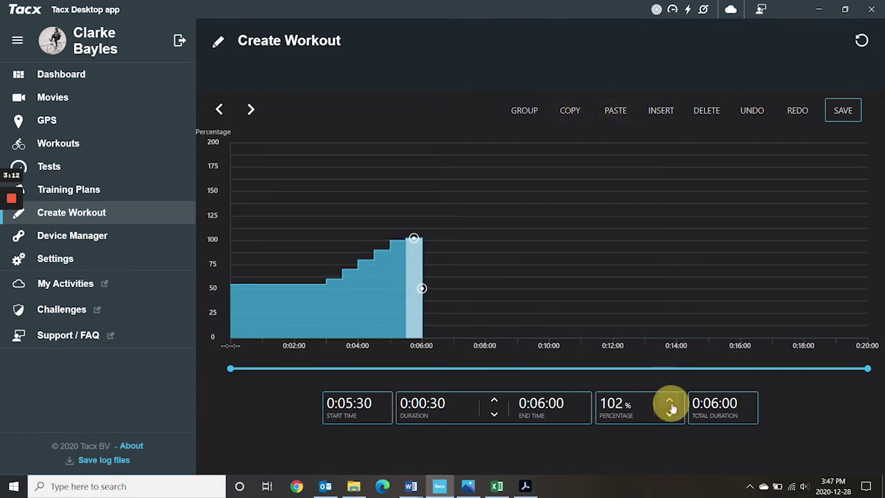
{"action": "left_click", "coordinate": [669, 403]}
{"action": "left_click", "coordinate": [669, 403]}
{"action": "left_click", "coordinate": [669, 403]}
{"action": "left_click", "coordinate": [669, 403]}
{"action": "left_click", "coordinate": [669, 403]}
{"action": "left_click", "coordinate": [669, 403]}
{"action": "left_click", "coordinate": [669, 403]}
{"action": "left_click", "coordinate": [669, 403]}
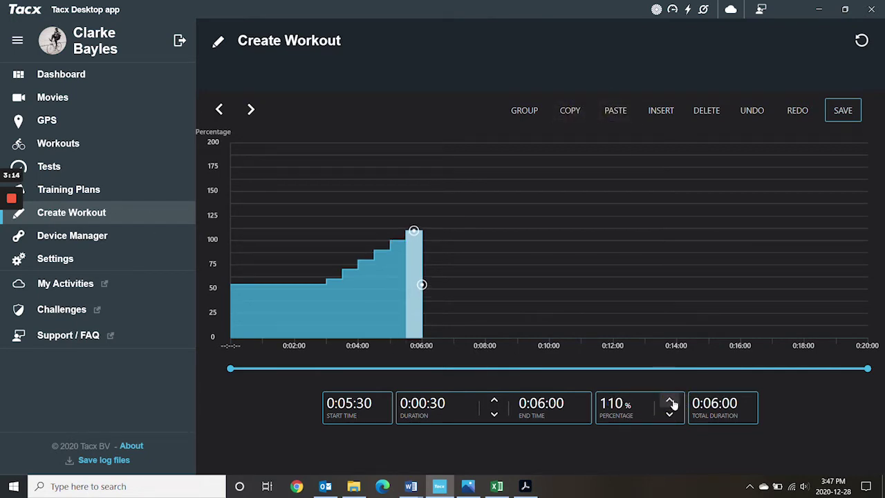
- Duplicate the 110 percent block and raise the copy's intensity to 120 percent
{"action": "left_click", "coordinate": [581, 113]}
{"action": "left_click", "coordinate": [614, 111]}
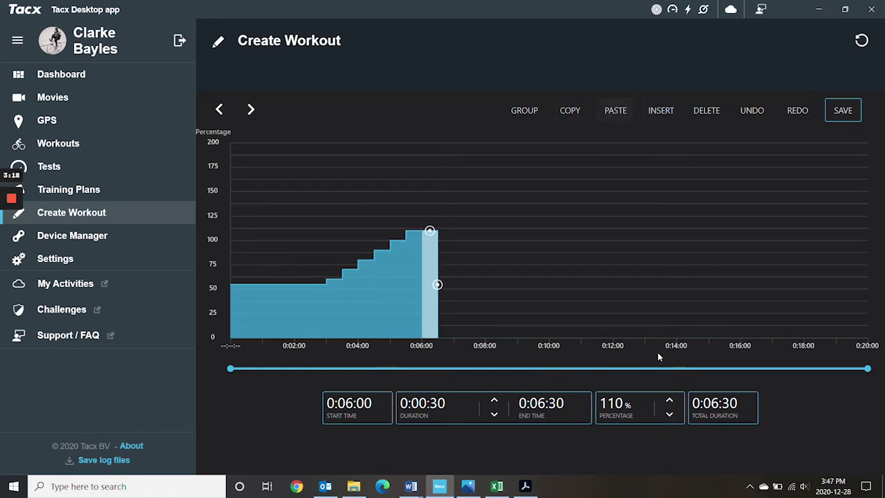
{"action": "left_click", "coordinate": [668, 402]}
{"action": "left_click", "coordinate": [668, 402]}
{"action": "left_click", "coordinate": [667, 402]}
{"action": "left_click", "coordinate": [668, 402]}
{"action": "left_click", "coordinate": [667, 403]}
{"action": "left_click", "coordinate": [667, 402]}
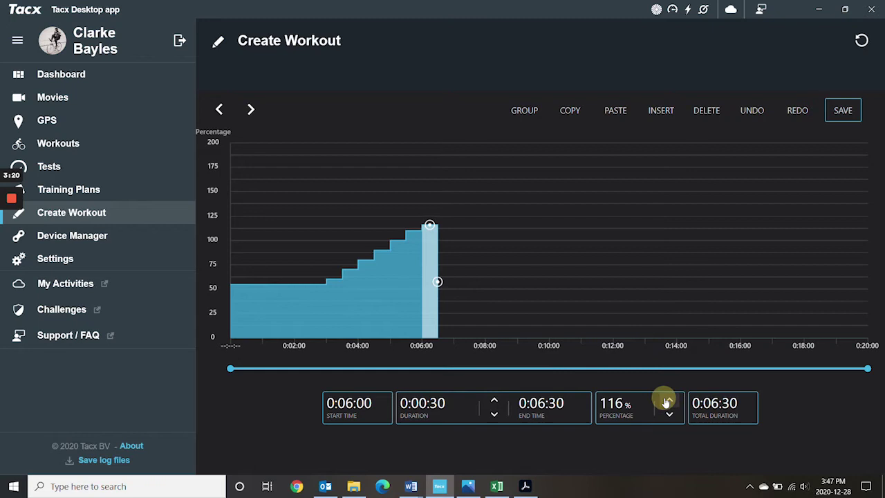
{"action": "left_click", "coordinate": [667, 402]}
{"action": "left_click", "coordinate": [668, 402]}
{"action": "left_click", "coordinate": [668, 402]}
{"action": "left_click", "coordinate": [668, 403]}
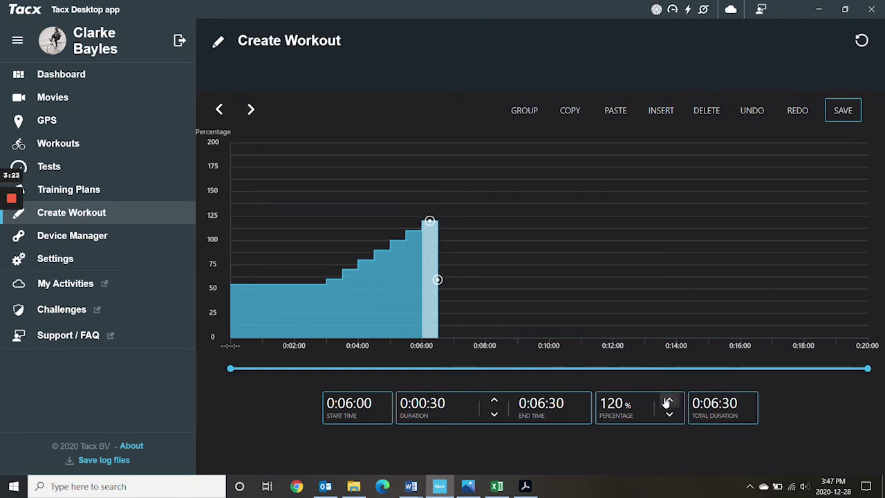
- Copy the 110 percent block and paste it after the 120 percent peak to begin the descent
{"action": "left_click", "coordinate": [414, 244]}
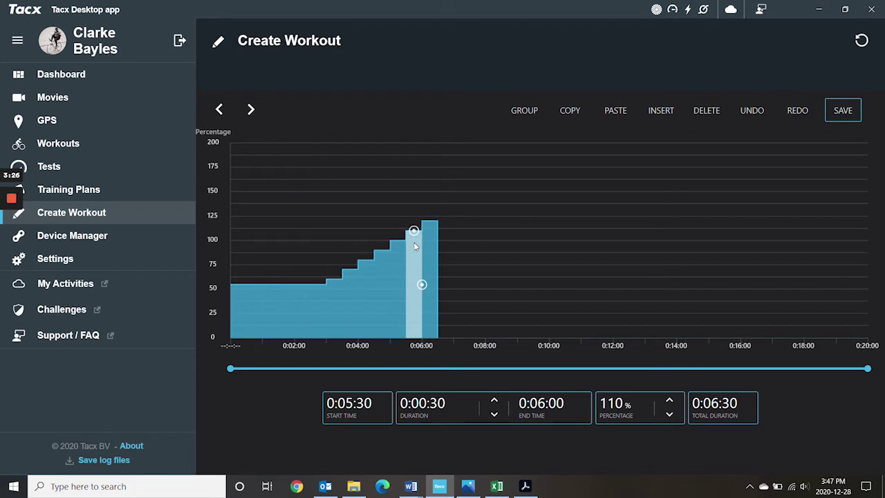
{"action": "left_click", "coordinate": [569, 110]}
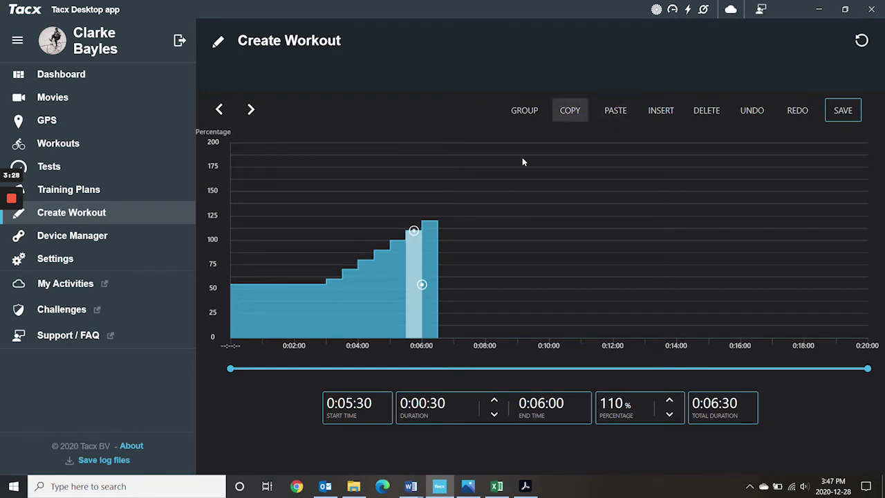
{"action": "left_click", "coordinate": [414, 253]}
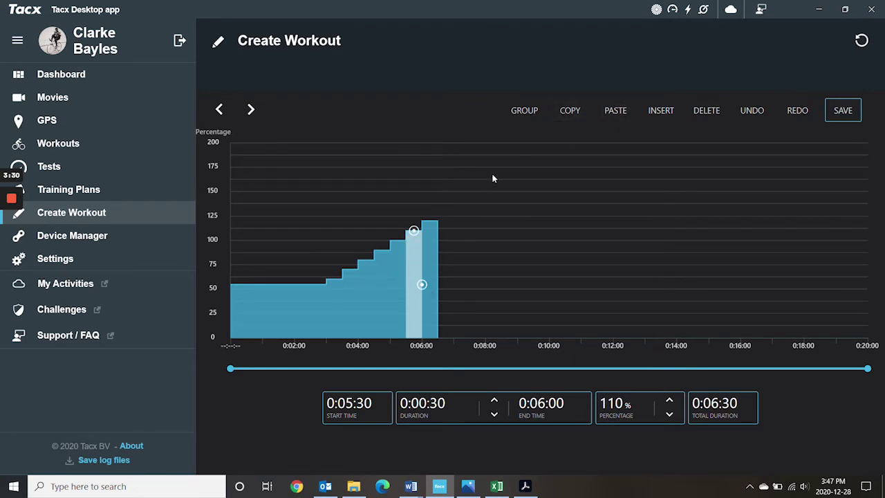
{"action": "left_click", "coordinate": [570, 115]}
{"action": "left_click", "coordinate": [434, 254]}
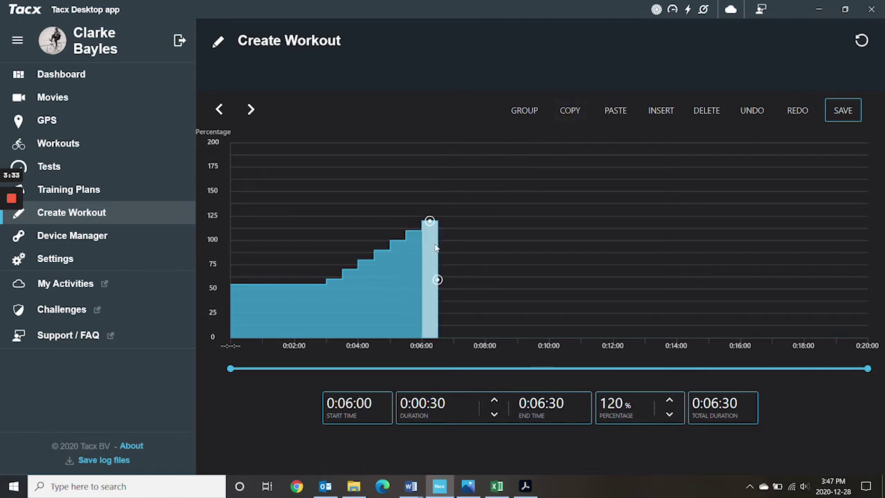
{"action": "left_click", "coordinate": [615, 111]}
- Copy the 100 percent block and paste it after the descending 110 percent block
{"action": "left_click", "coordinate": [397, 255]}
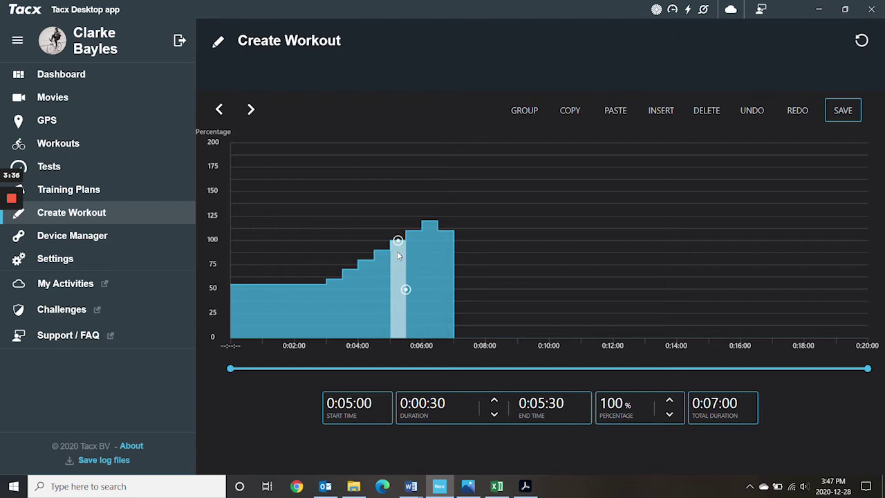
{"action": "left_click", "coordinate": [572, 116]}
{"action": "left_click", "coordinate": [447, 243]}
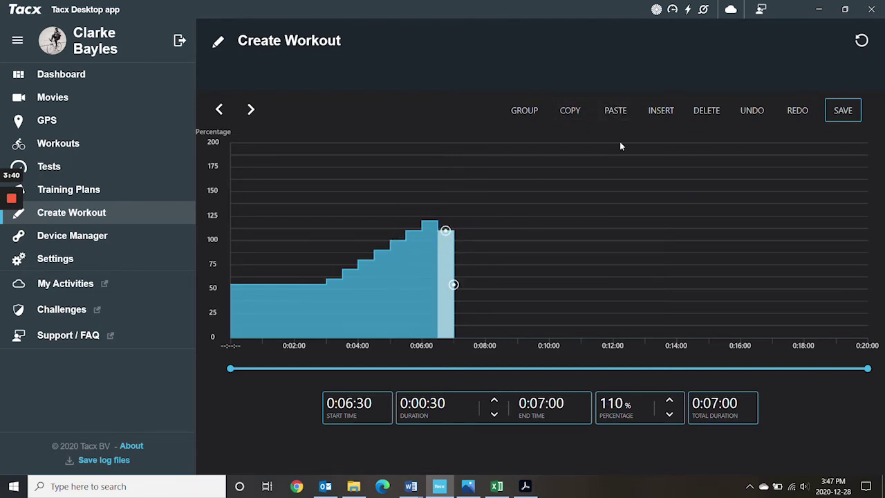
{"action": "left_click", "coordinate": [614, 112]}
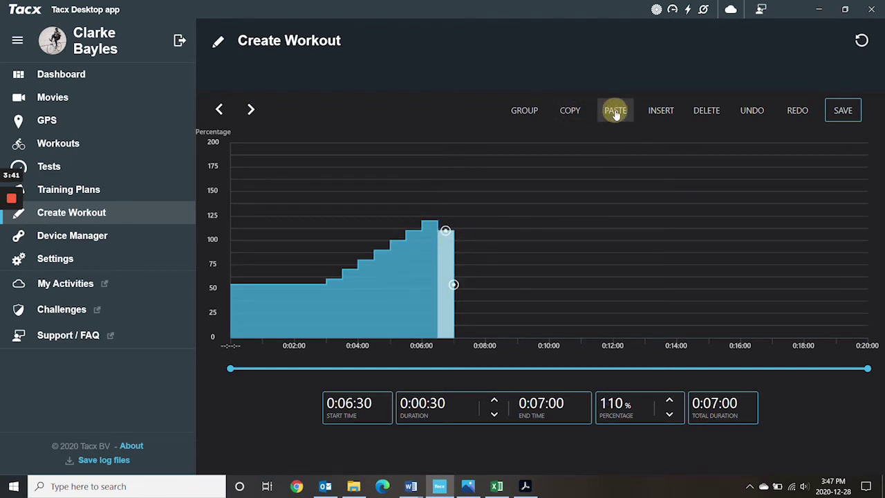
- Copy the 90 percent block and paste it after the descending 100 percent block
{"action": "left_click", "coordinate": [382, 267]}
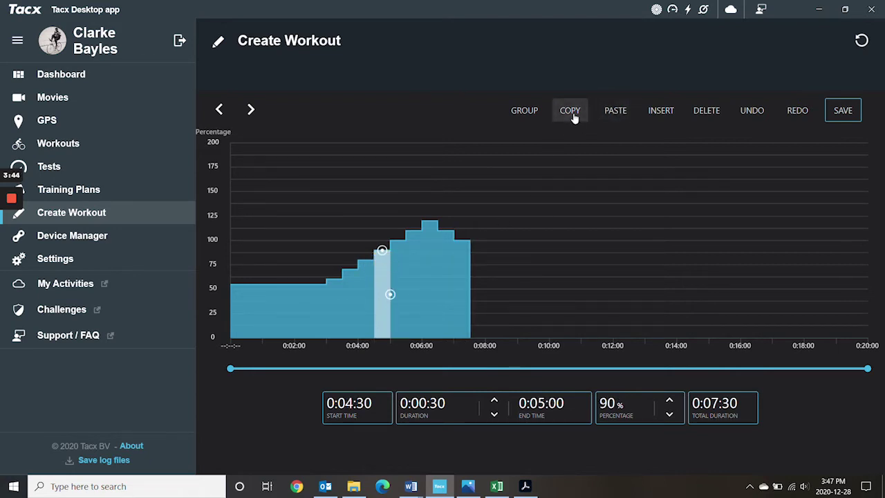
{"action": "left_click", "coordinate": [572, 115]}
{"action": "left_click", "coordinate": [458, 256]}
{"action": "left_click", "coordinate": [616, 115]}
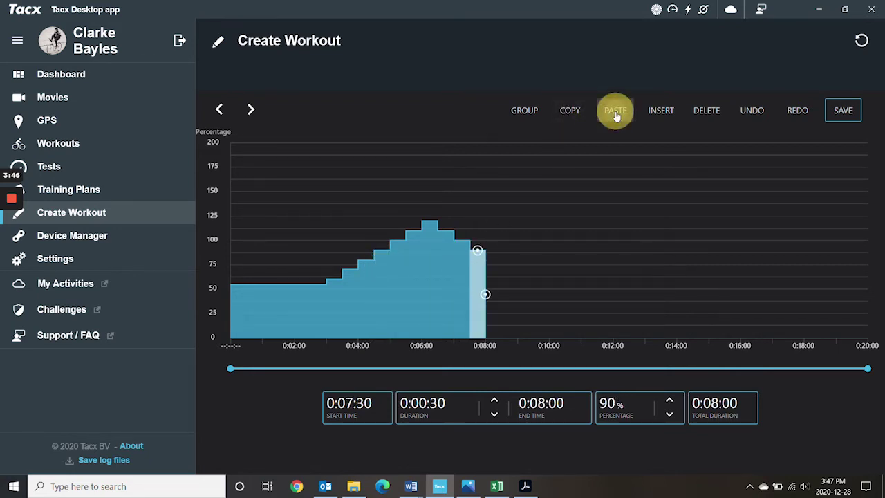
- Copy the 80 percent block and paste it after the descending 90 percent block
{"action": "left_click", "coordinate": [364, 270]}
{"action": "left_click", "coordinate": [569, 114]}
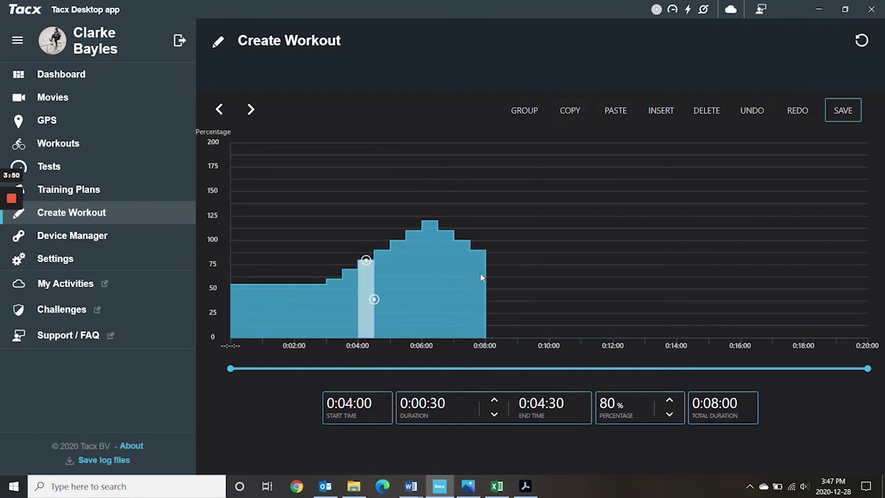
{"action": "left_click", "coordinate": [479, 276]}
{"action": "left_click", "coordinate": [615, 112]}
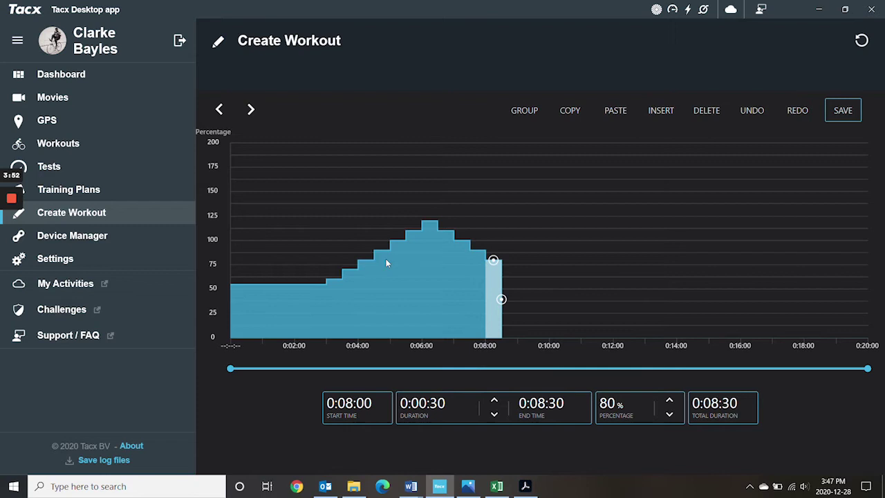
- Copy the 70 percent block and paste it after the descending 80 percent block
{"action": "left_click", "coordinate": [352, 277]}
{"action": "left_click", "coordinate": [571, 111]}
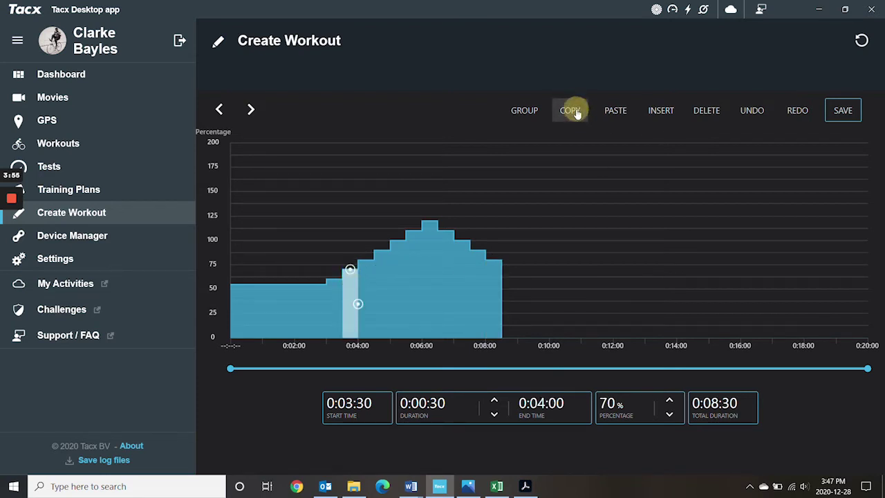
{"action": "left_click", "coordinate": [494, 280]}
{"action": "left_click", "coordinate": [615, 110]}
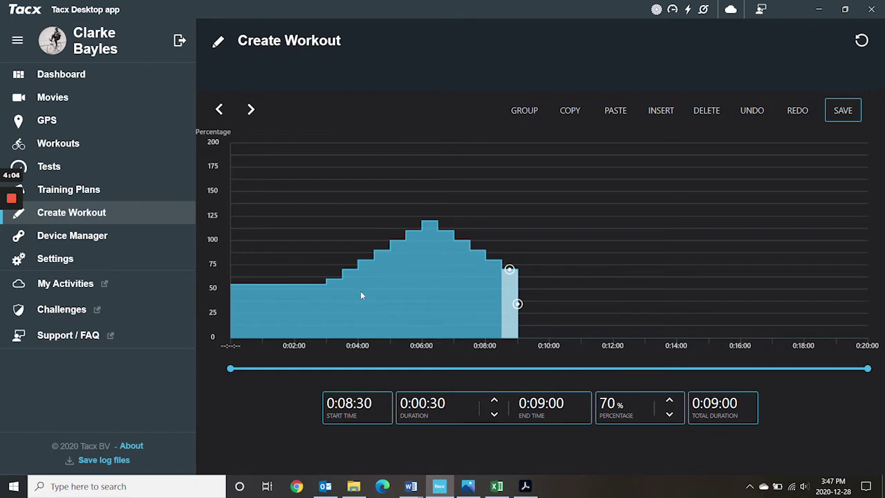
- Copy the 60 percent block and paste it after the descending 70 percent block
{"action": "left_click", "coordinate": [335, 282]}
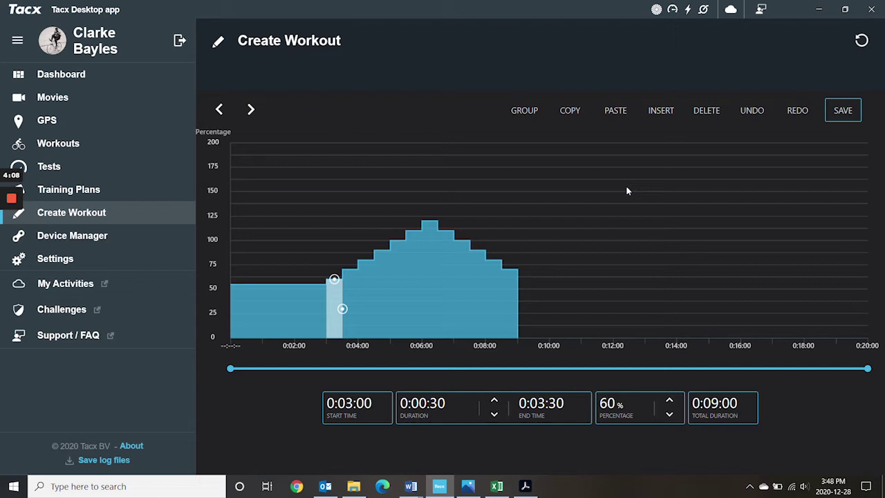
{"action": "left_click", "coordinate": [570, 111]}
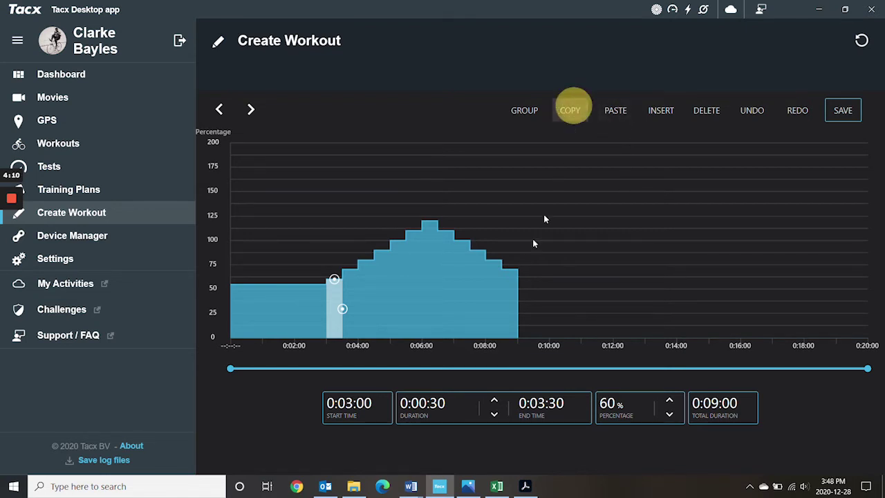
{"action": "left_click", "coordinate": [509, 276]}
{"action": "left_click", "coordinate": [616, 113]}
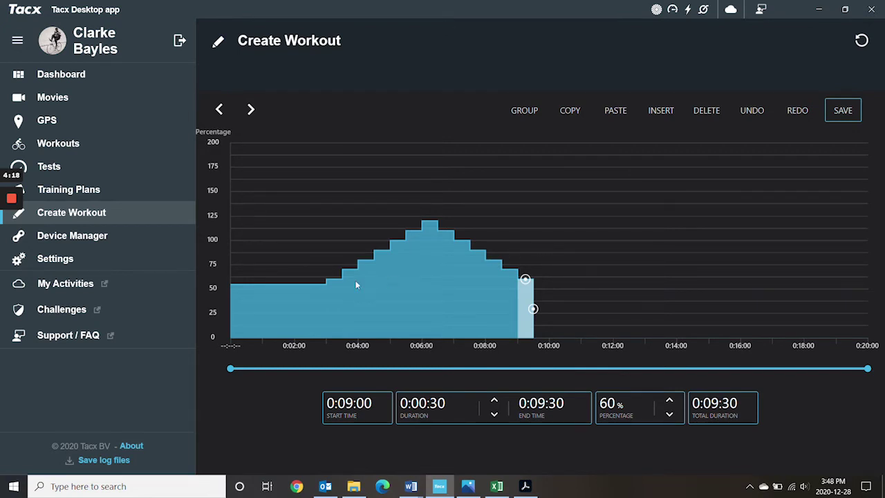
- Group the blocks from the first 70 percent step through the final 60 percent step
{"action": "left_click", "coordinate": [330, 282]}
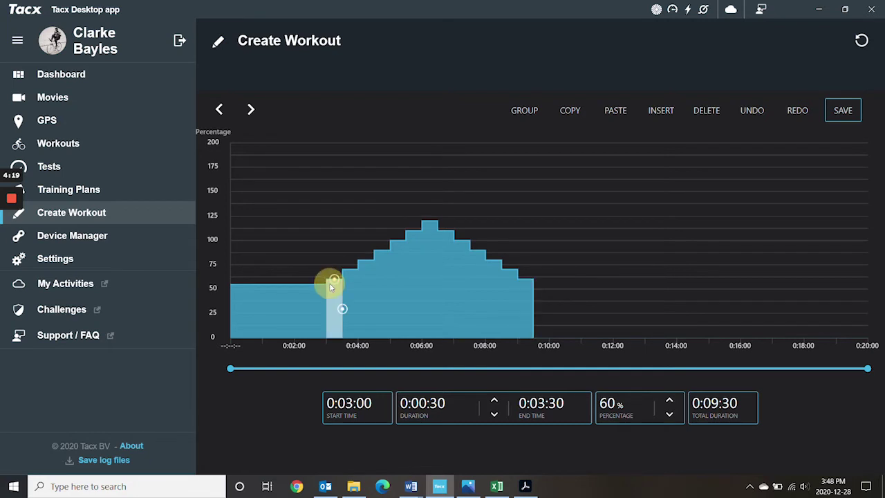
{"action": "left_click", "coordinate": [525, 287]}
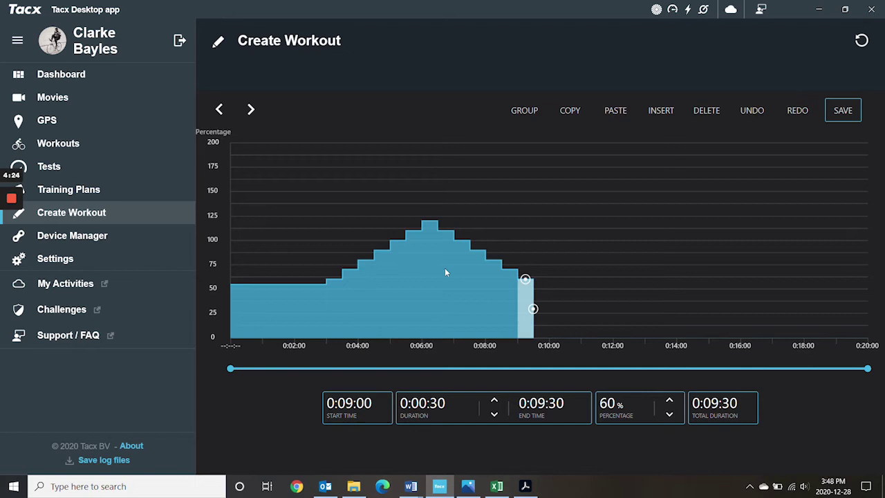
{"action": "left_click", "coordinate": [351, 279]}
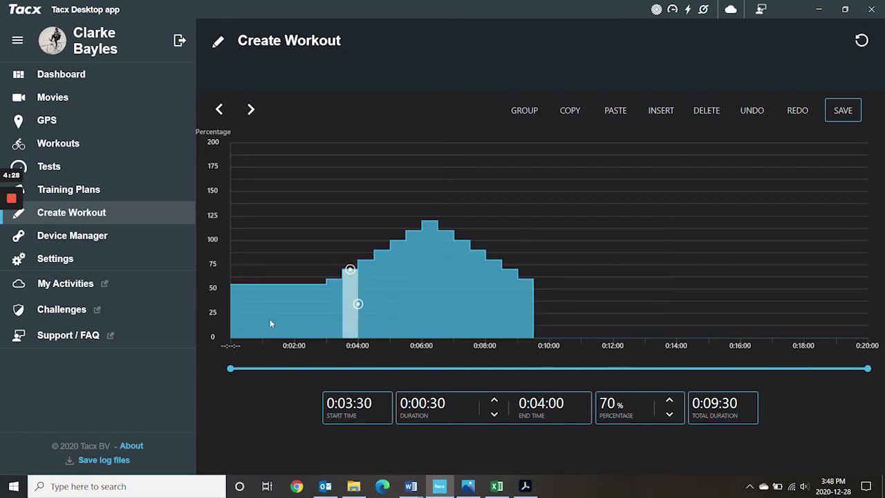
{"action": "left_click", "coordinate": [528, 111]}
{"action": "left_click", "coordinate": [526, 300]}
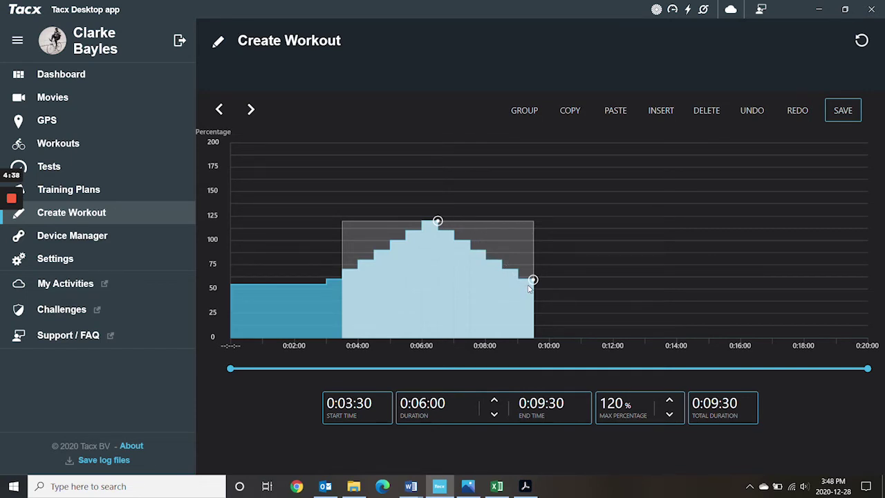
- Copy the grouped pyramid and paste it eight times in succession at the end of the workout
{"action": "left_click", "coordinate": [570, 118]}
{"action": "left_click", "coordinate": [613, 116]}
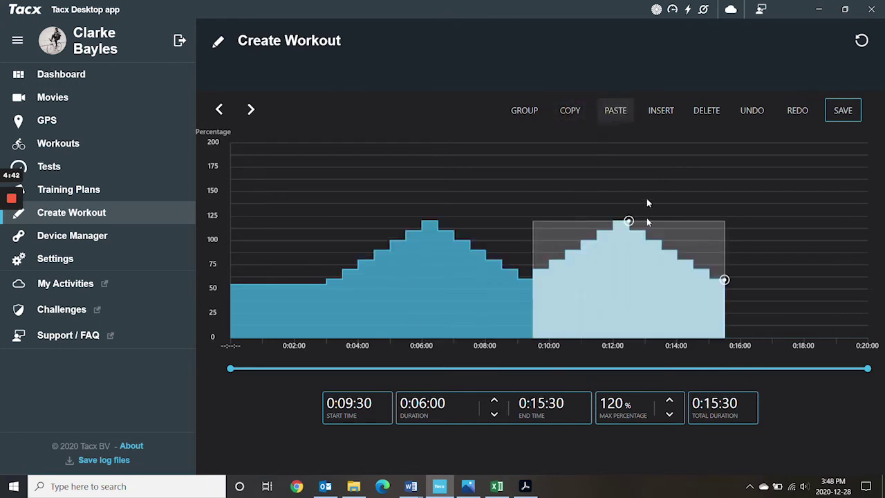
{"action": "left_click", "coordinate": [615, 112]}
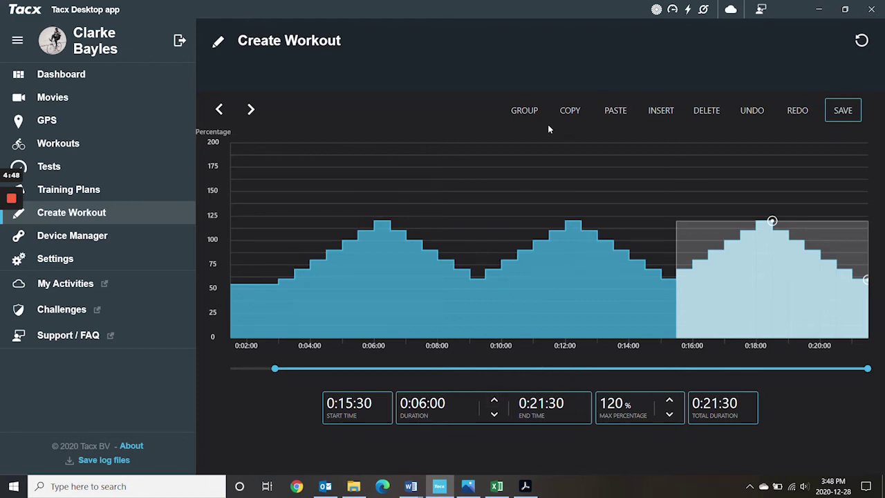
{"action": "left_click", "coordinate": [604, 111]}
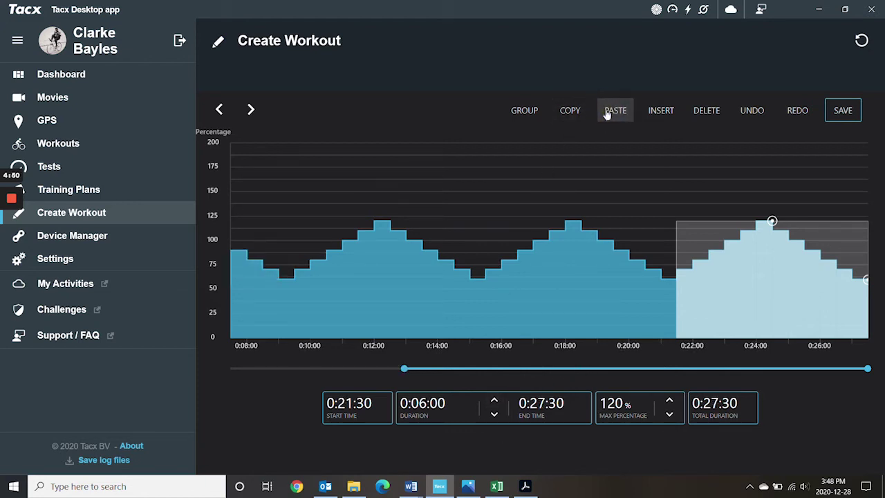
{"action": "left_click", "coordinate": [606, 114]}
{"action": "left_click", "coordinate": [606, 114]}
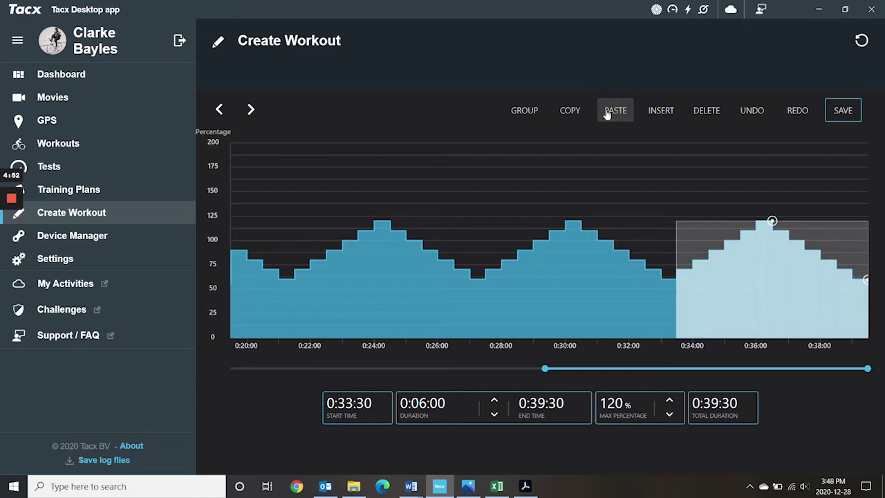
{"action": "left_click", "coordinate": [606, 114]}
{"action": "left_click", "coordinate": [606, 114]}
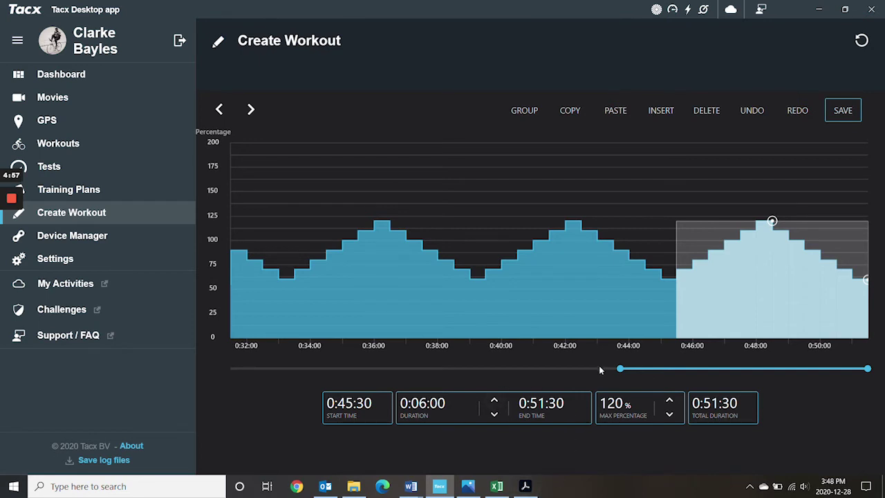
{"action": "left_click_drag", "start_coordinate": [619, 368], "coordinate": [219, 367]}
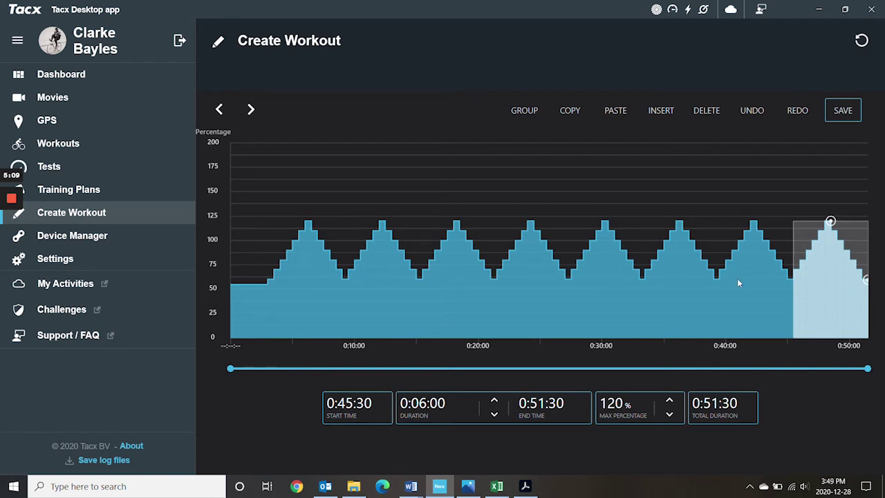
{"action": "left_click", "coordinate": [624, 115]}
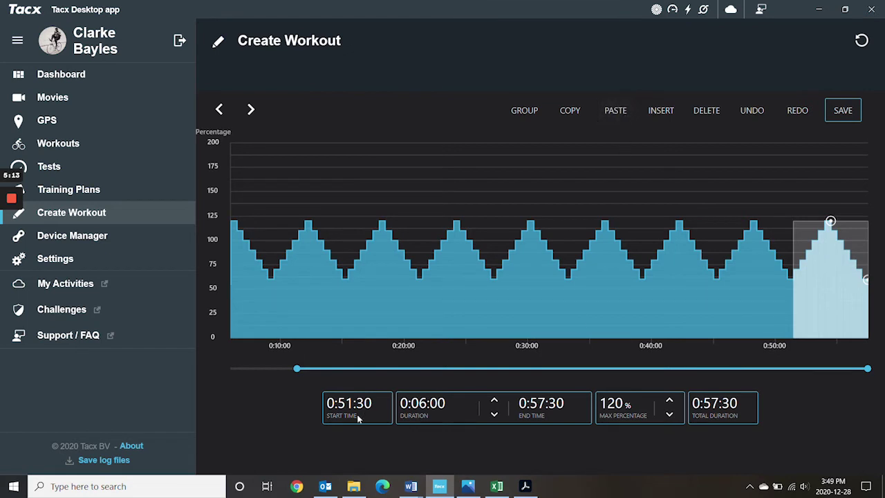
{"action": "left_click", "coordinate": [274, 373]}
{"action": "left_click_drag", "start_coordinate": [274, 373], "coordinate": [212, 369]}
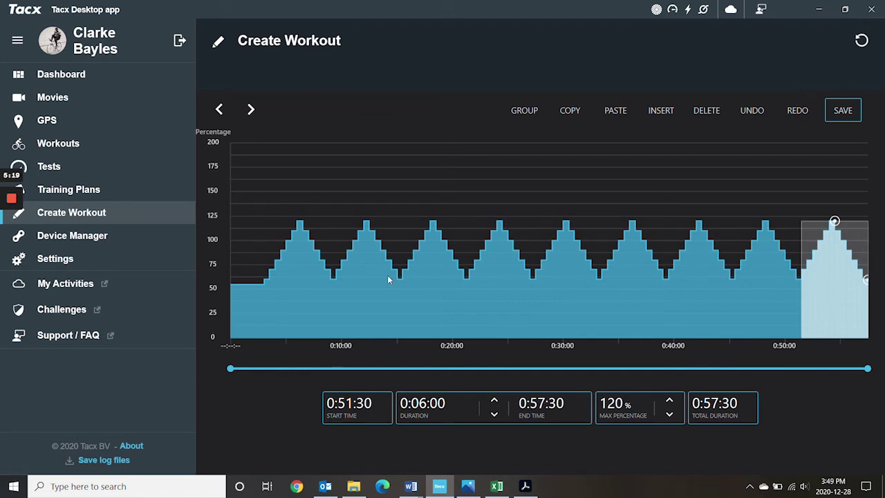
- Copy the 3-minute 55 percent warm-up block and paste it after the last pyramid as a cool-down
{"action": "left_click", "coordinate": [242, 303]}
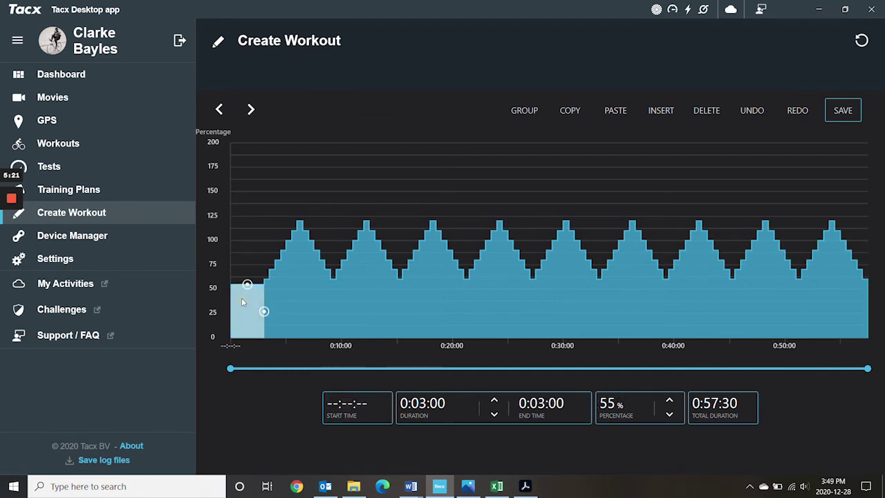
{"action": "left_click", "coordinate": [569, 110]}
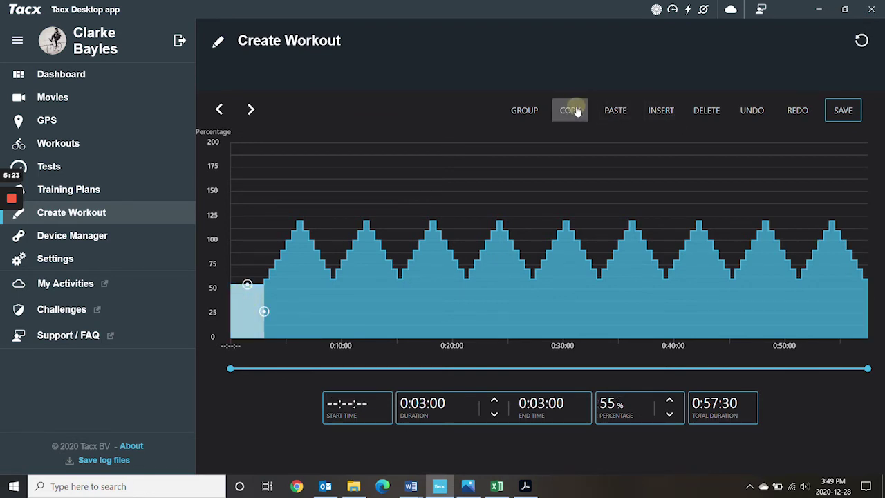
{"action": "left_click", "coordinate": [865, 285]}
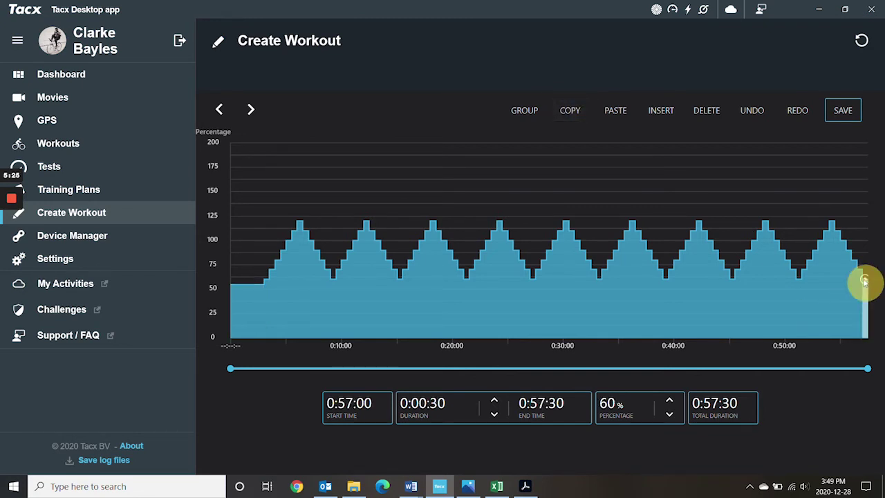
{"action": "left_click", "coordinate": [615, 113]}
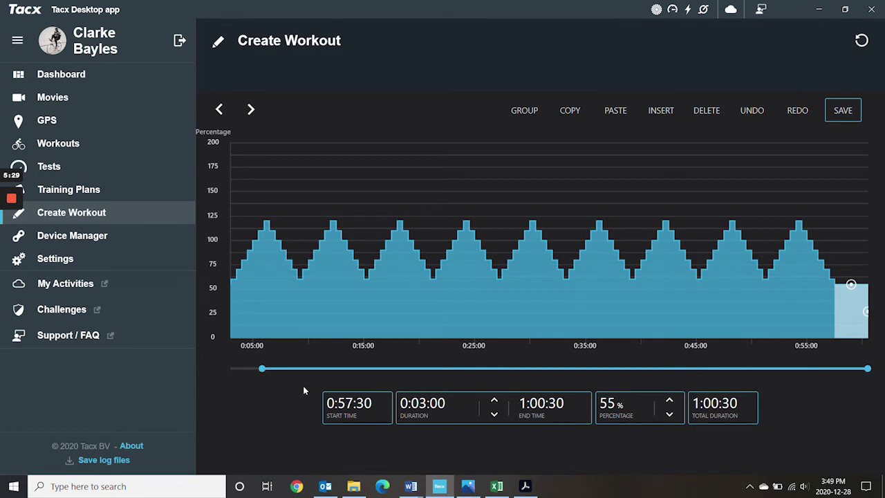
{"action": "left_click_drag", "start_coordinate": [262, 371], "coordinate": [225, 368]}
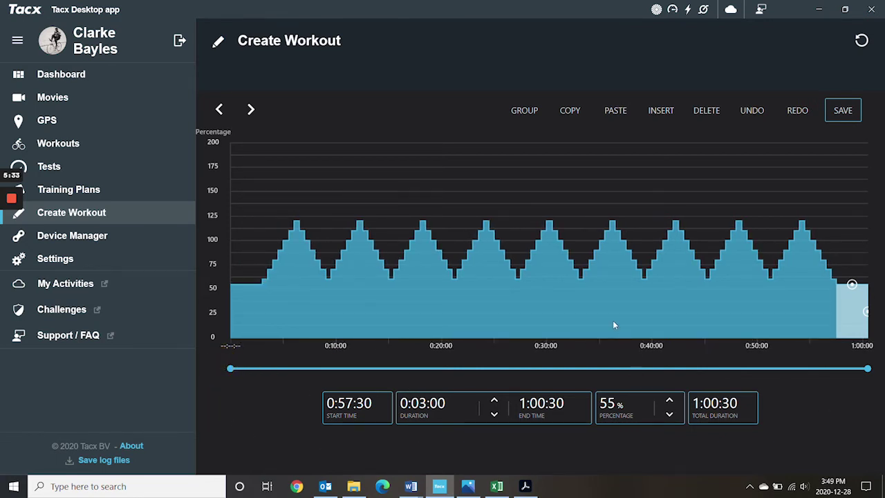
- Save the workout with the title "60%-120% pyramids"
{"action": "left_click", "coordinate": [844, 111]}
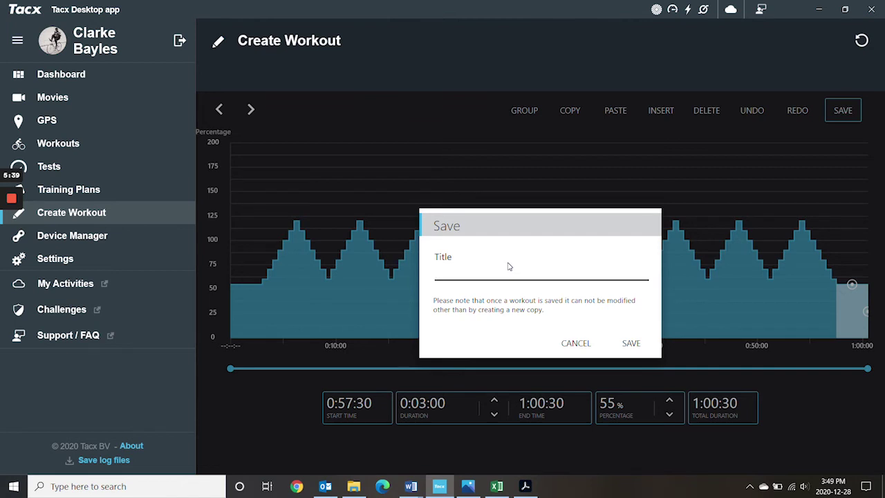
{"action": "type", "text": "6"}
{"action": "type", "text": "0%-120%"}
{"action": "type", "text": " pu"}
{"action": "type", "text": "ramid"}
{"action": "type", "text": "s"}
{"action": "left_click", "coordinate": [629, 345]}
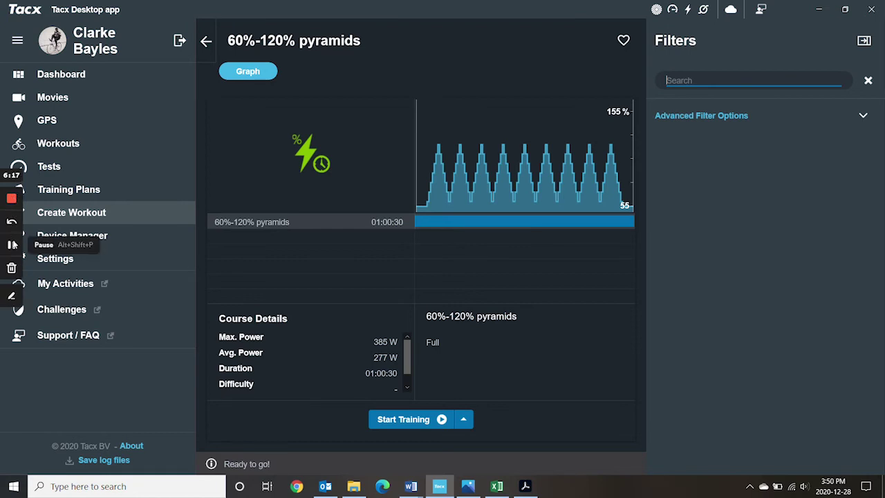
{"action": "left_click", "coordinate": [11, 246]}
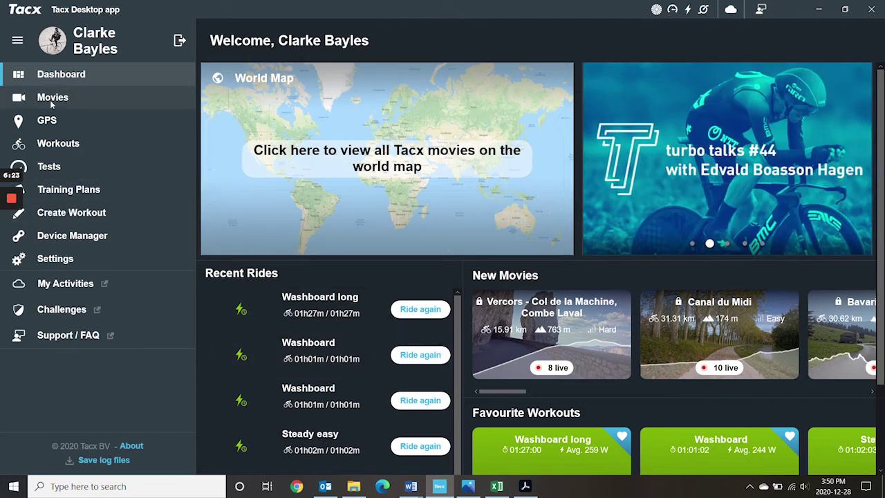
- Open the workout library, show the FTP workouts, and reverse the date-published sort order and back
{"action": "left_click", "coordinate": [53, 143]}
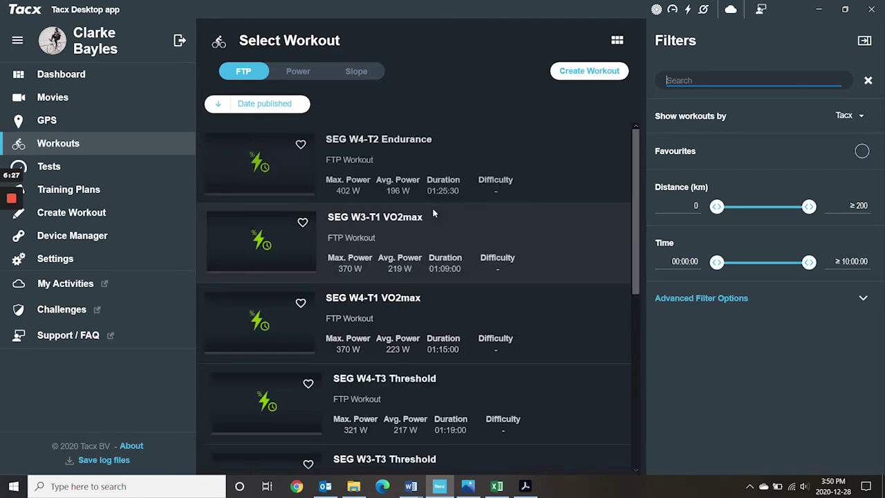
{"action": "left_click", "coordinate": [246, 73]}
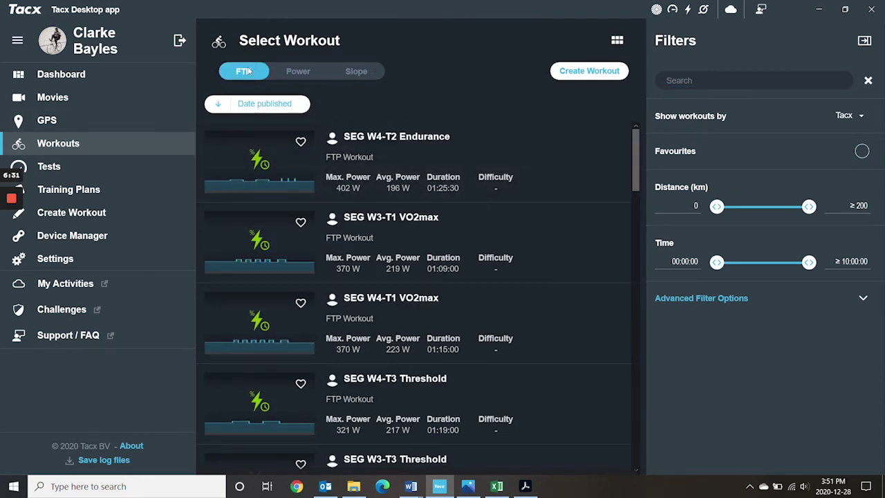
{"action": "left_click", "coordinate": [217, 105]}
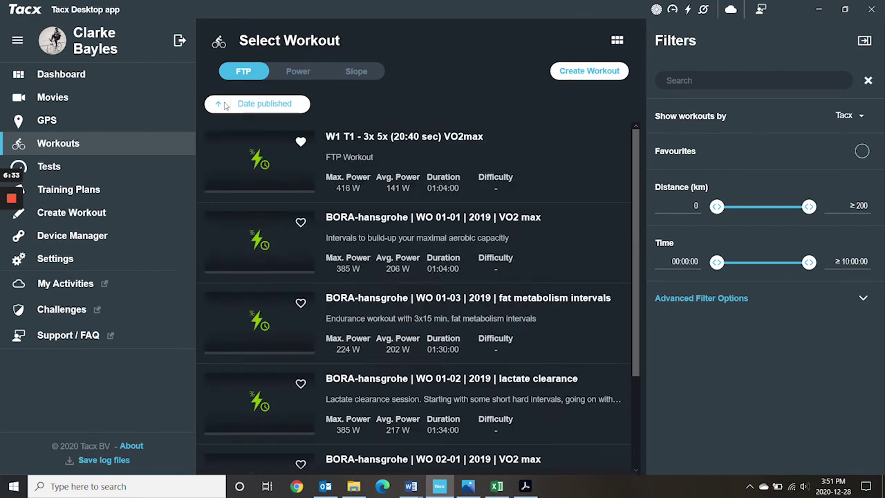
{"action": "left_click", "coordinate": [217, 105]}
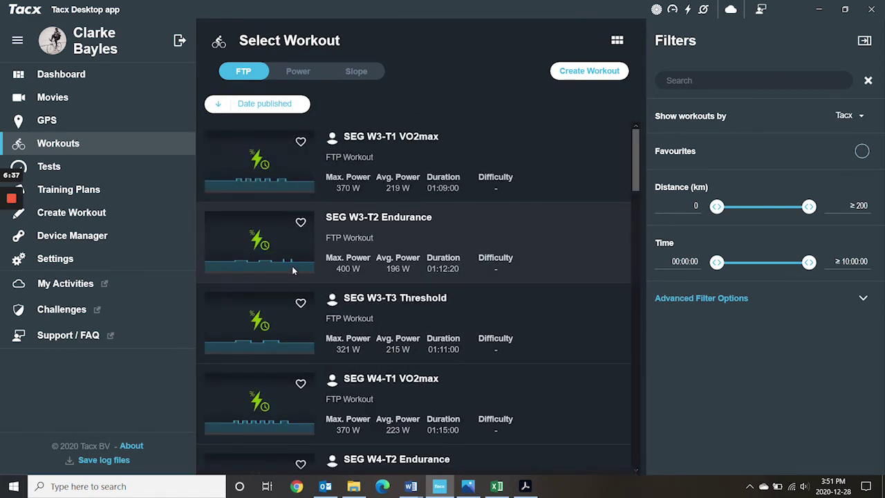
- Open My Activities on the Tacx cloud website and look through the recorded rides
{"action": "left_click", "coordinate": [62, 285]}
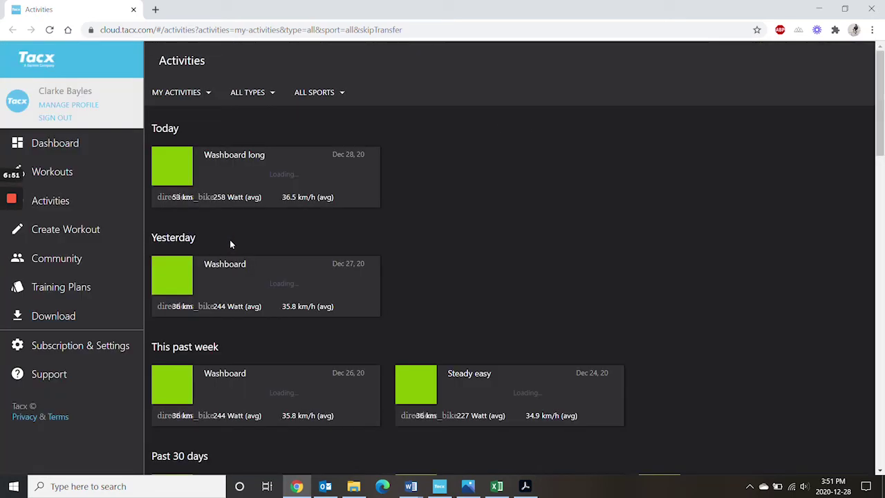
{"action": "scroll", "coordinate": [450, 181], "scroll_direction": "down", "scroll_amount": 1}
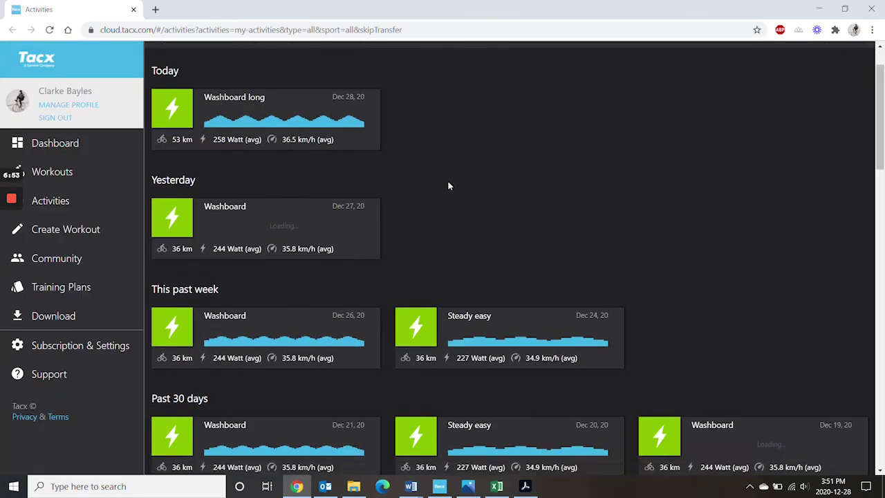
{"action": "scroll", "coordinate": [414, 183], "scroll_direction": "up", "scroll_amount": 1}
- Open the 60%-120% pyramids workout from the online workouts list and mark it as a favourite
{"action": "left_click", "coordinate": [58, 178]}
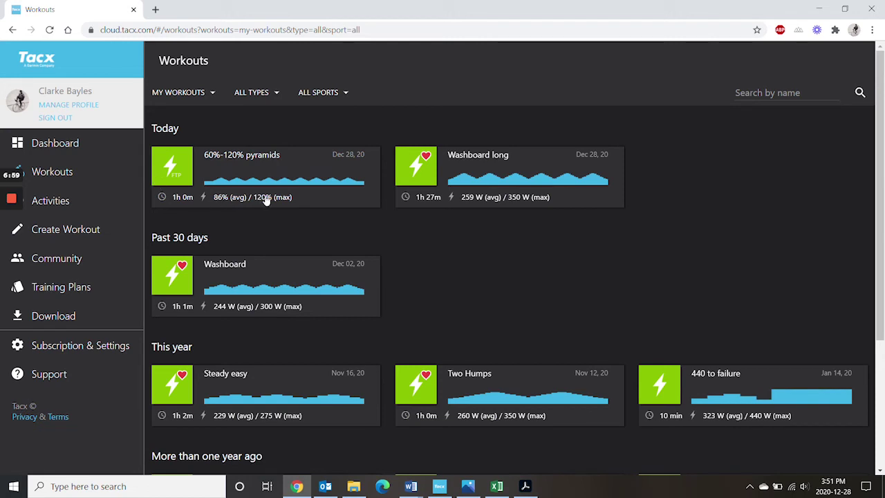
{"action": "left_click", "coordinate": [305, 170]}
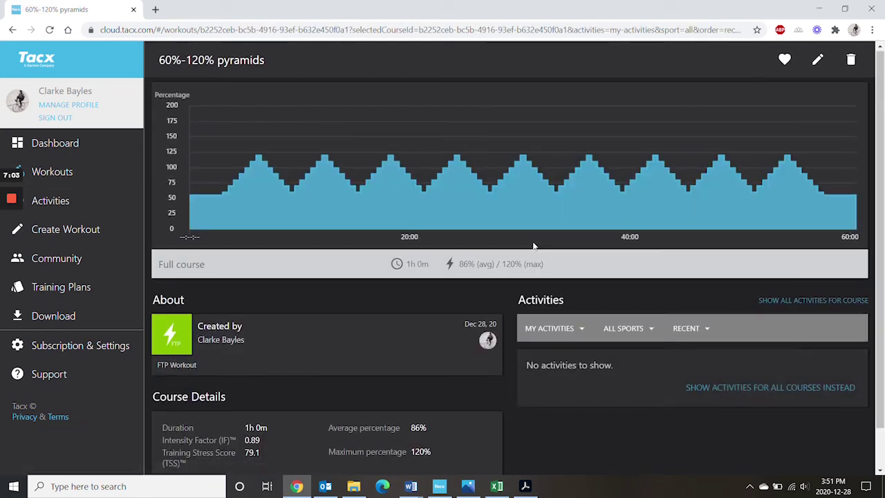
{"action": "scroll", "coordinate": [503, 328], "scroll_direction": "down", "scroll_amount": 2}
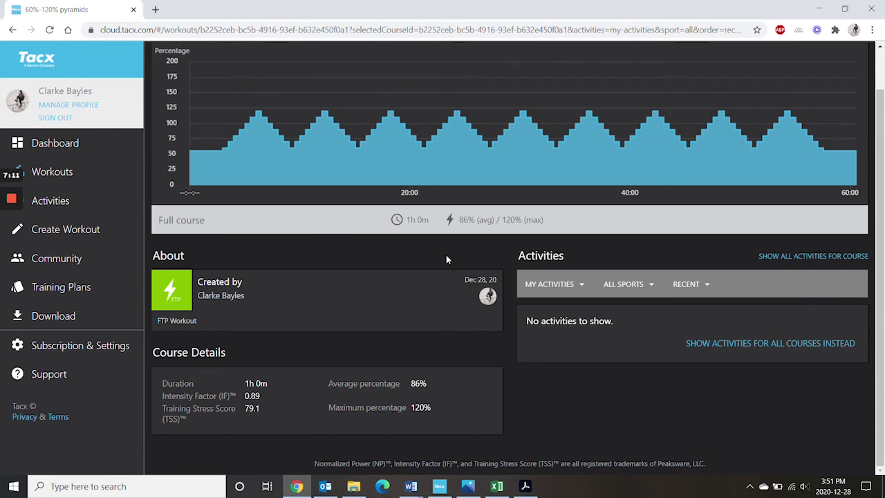
{"action": "scroll", "coordinate": [446, 261], "scroll_direction": "up", "scroll_amount": 2}
{"action": "left_click", "coordinate": [786, 60]}
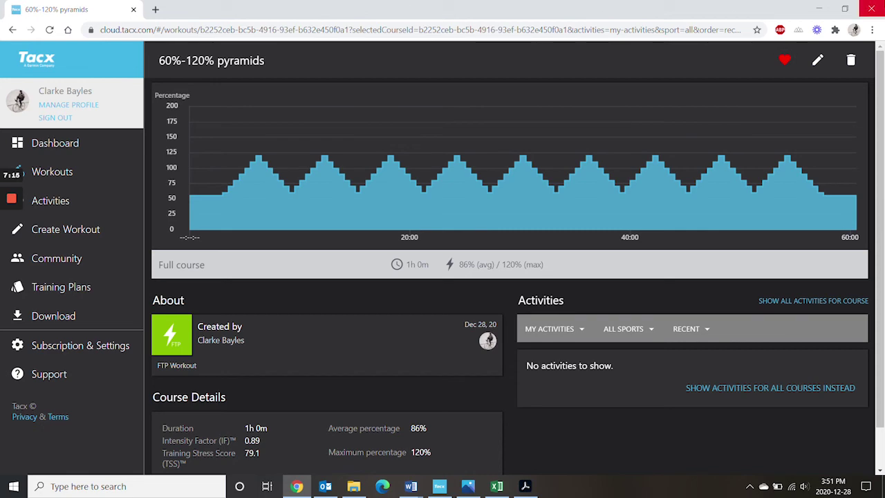
- Switch back to the Tacx Desktop app and open 60%-120% pyramids from the dashboard's favourite workouts
{"action": "left_click", "coordinate": [439, 486]}
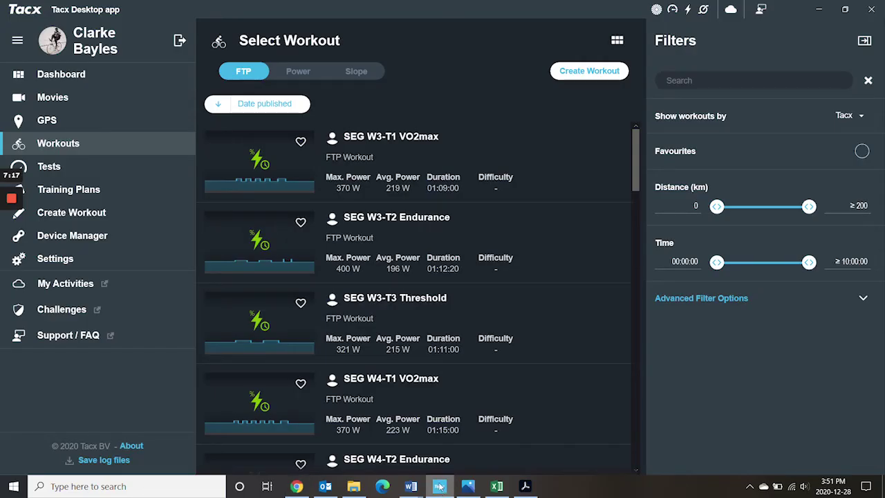
{"action": "left_click", "coordinate": [64, 74]}
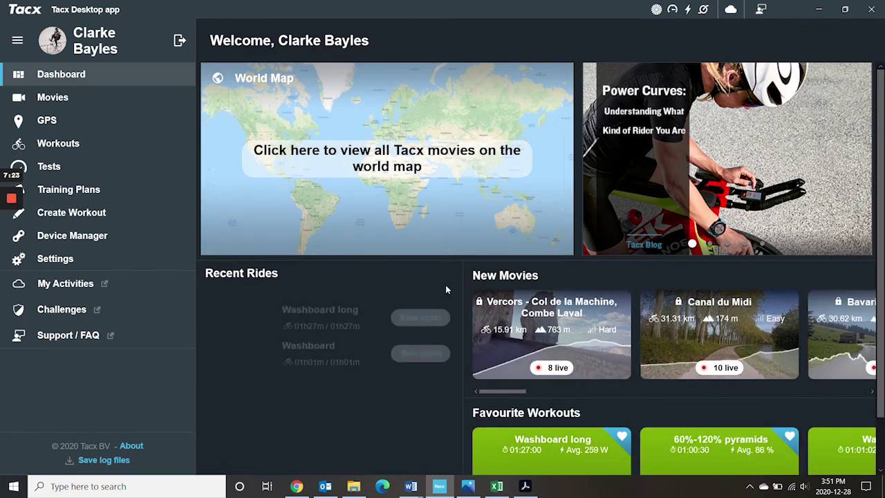
{"action": "scroll", "coordinate": [484, 332], "scroll_direction": "down", "scroll_amount": 1}
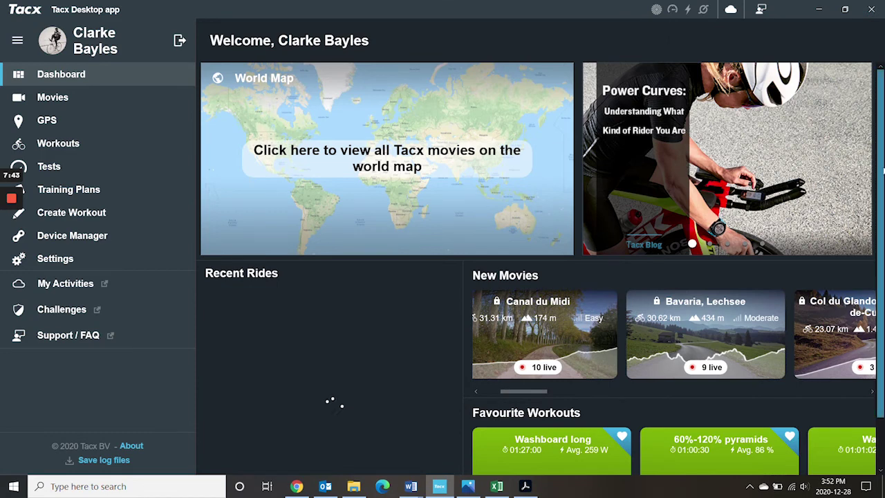
{"action": "scroll", "coordinate": [754, 289], "scroll_direction": "down", "scroll_amount": 1}
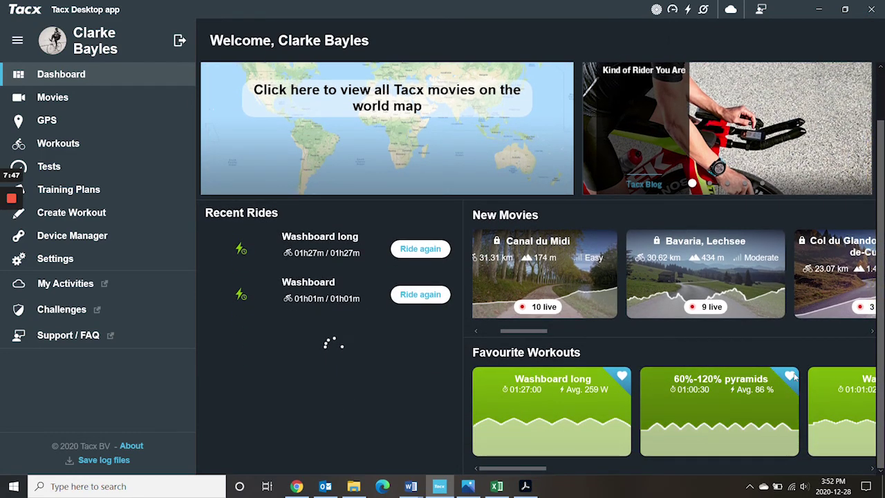
{"action": "left_click", "coordinate": [702, 412]}
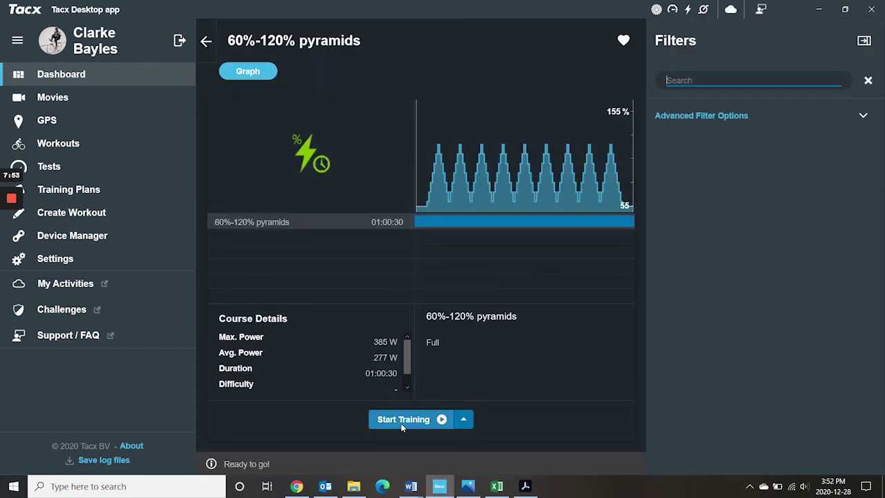
- Try starting the 60%-120% pyramids training without the warm-up, and stop the ride, discarding the activity
{"action": "left_click", "coordinate": [401, 420]}
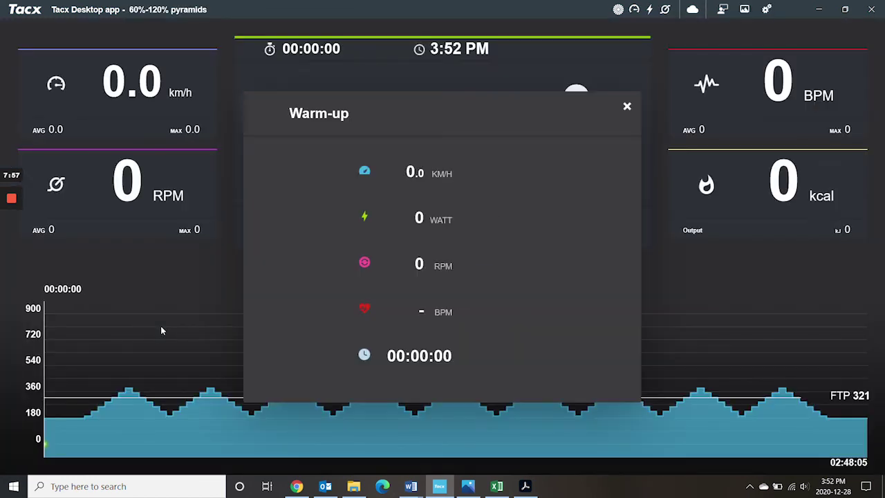
{"action": "left_click", "coordinate": [626, 107]}
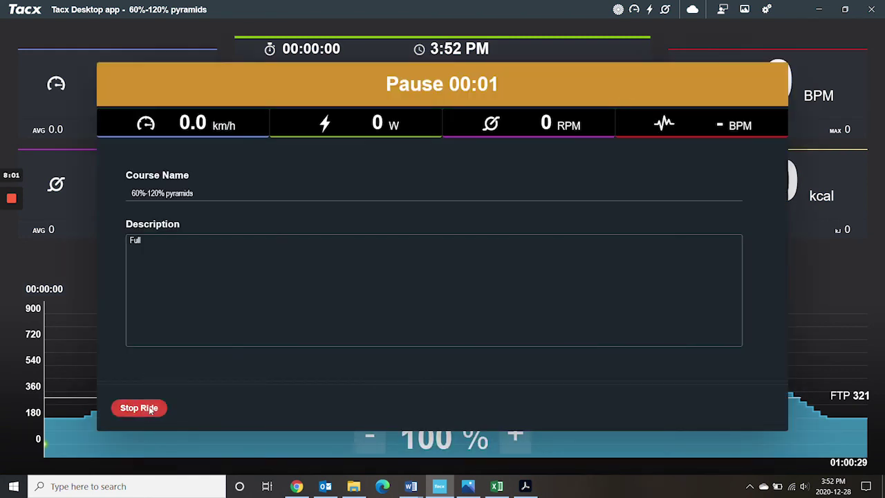
{"action": "left_click", "coordinate": [139, 407]}
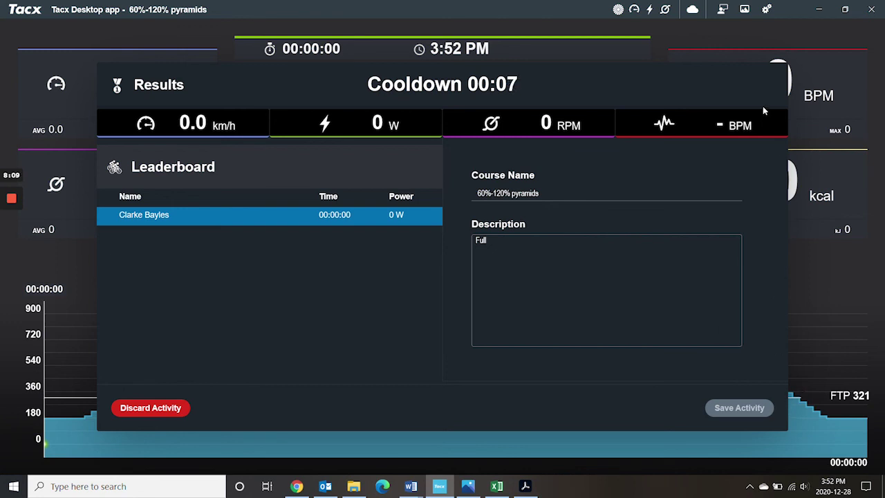
{"action": "left_click", "coordinate": [137, 409]}
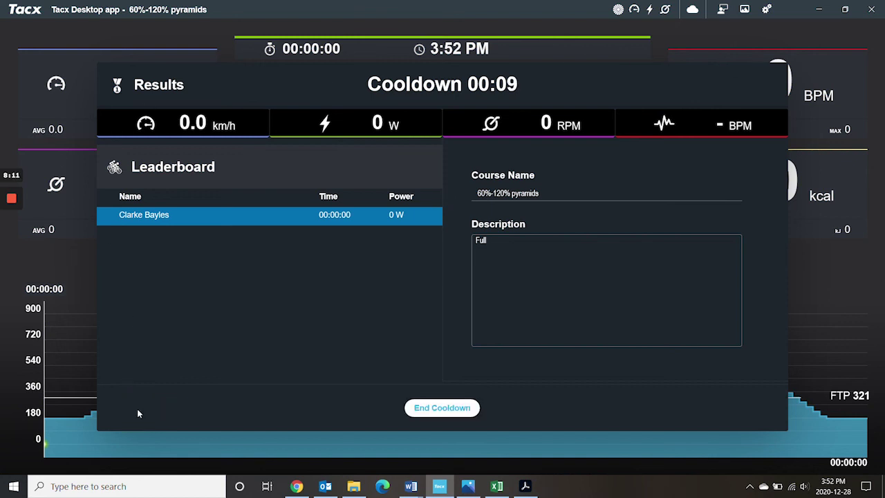
{"action": "left_click", "coordinate": [461, 412]}
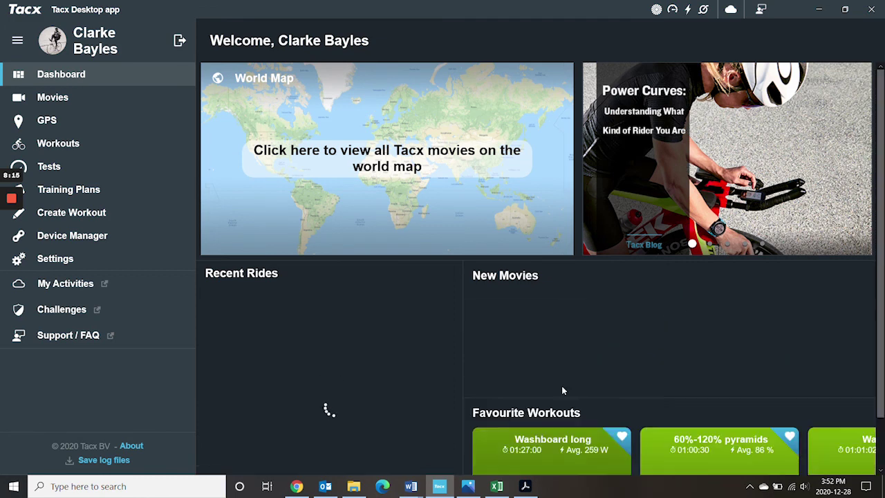
- Start training with the favourite workout Washboard long and skip its warm-up
{"action": "left_click", "coordinate": [560, 447]}
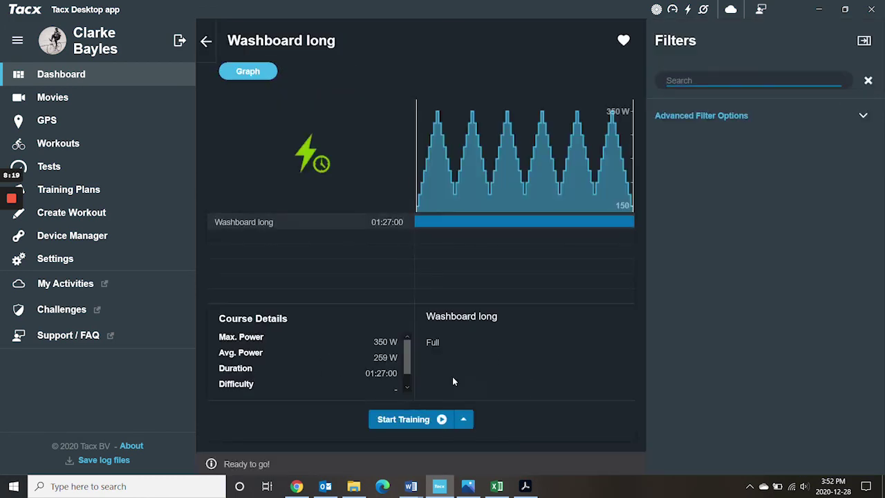
{"action": "left_click", "coordinate": [406, 423]}
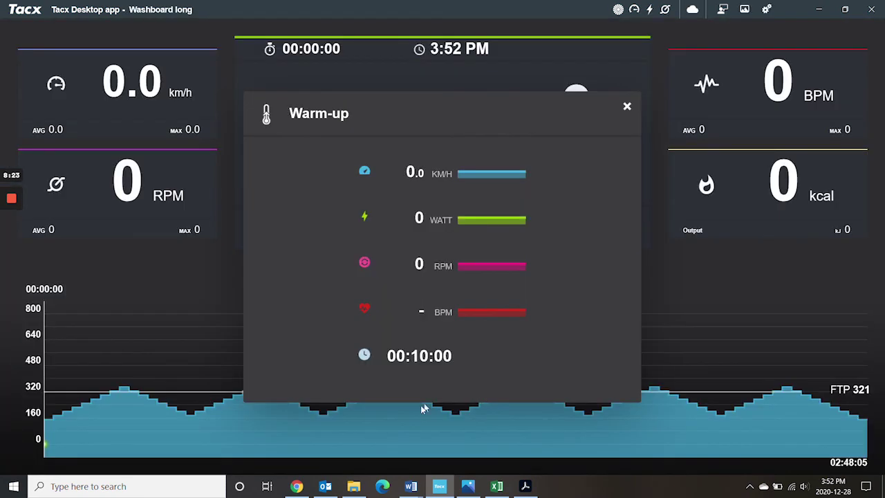
{"action": "left_click", "coordinate": [626, 106]}
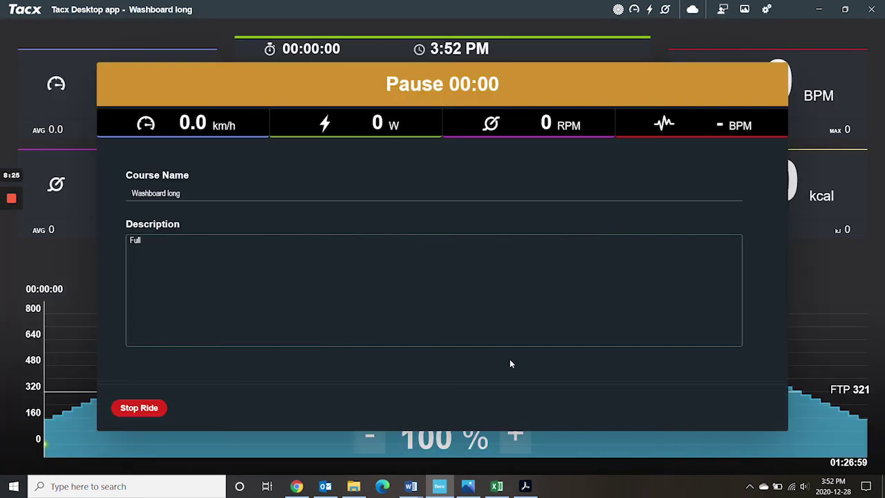
- Lower the ride's intensity by several percent below 93% and raise it back to 100%
{"action": "left_click", "coordinate": [377, 443]}
{"action": "left_click", "coordinate": [377, 442]}
{"action": "left_click", "coordinate": [376, 442]}
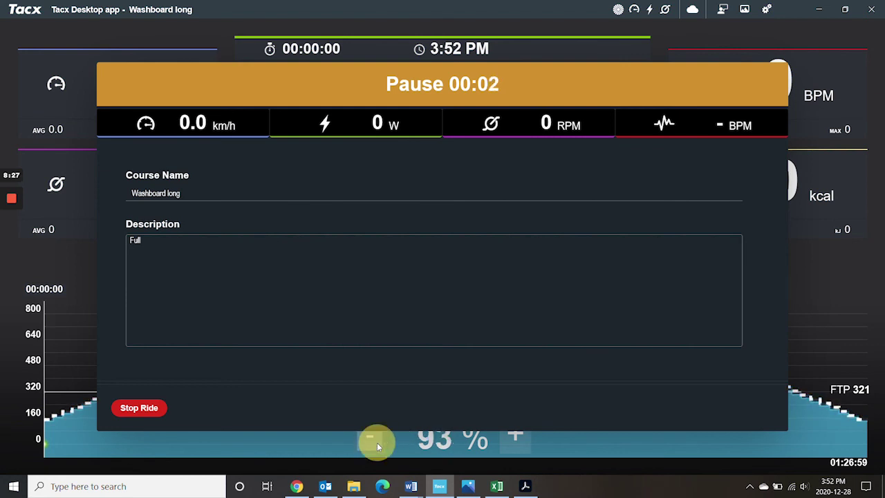
{"action": "left_click", "coordinate": [377, 442]}
{"action": "left_click", "coordinate": [376, 442]}
{"action": "left_click", "coordinate": [515, 438]}
{"action": "left_click", "coordinate": [516, 438]}
{"action": "left_click", "coordinate": [516, 438]}
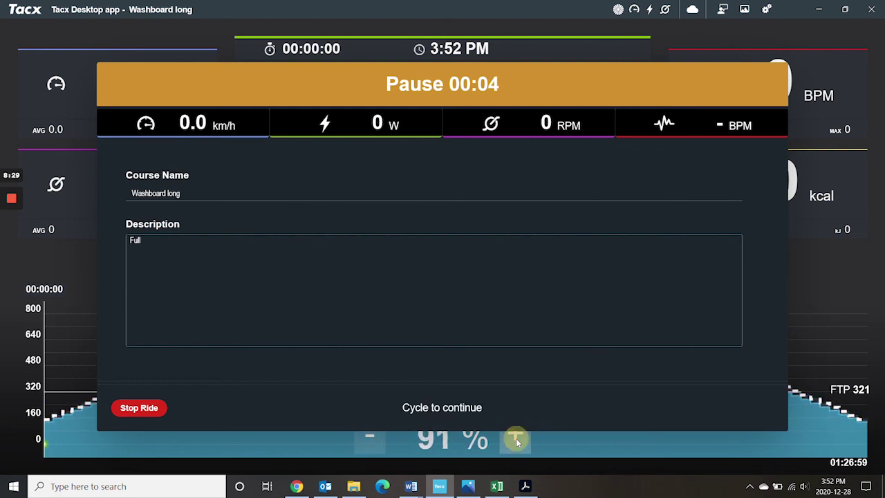
{"action": "left_click", "coordinate": [515, 438]}
{"action": "left_click", "coordinate": [515, 438]}
{"action": "left_click", "coordinate": [516, 439]}
{"action": "left_click", "coordinate": [515, 438]}
{"action": "left_click", "coordinate": [516, 438]}
{"action": "left_click", "coordinate": [516, 438]}
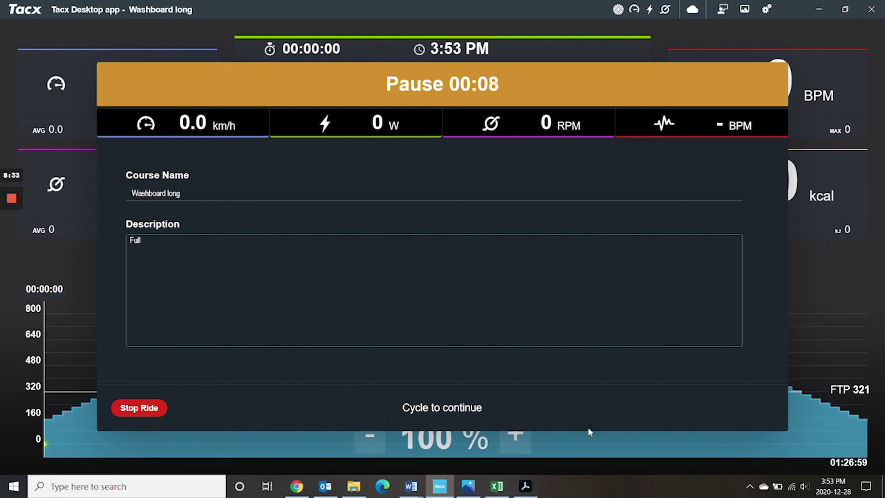
- Reduce the ride's intensity to 98% and return it to 100%
{"action": "left_click", "coordinate": [369, 438]}
{"action": "left_click", "coordinate": [369, 438]}
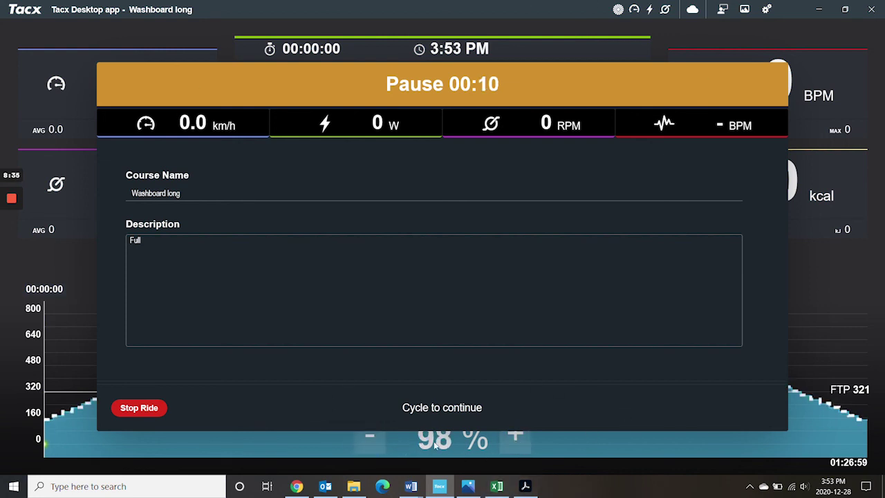
{"action": "left_click", "coordinate": [508, 436]}
{"action": "left_click", "coordinate": [508, 436]}
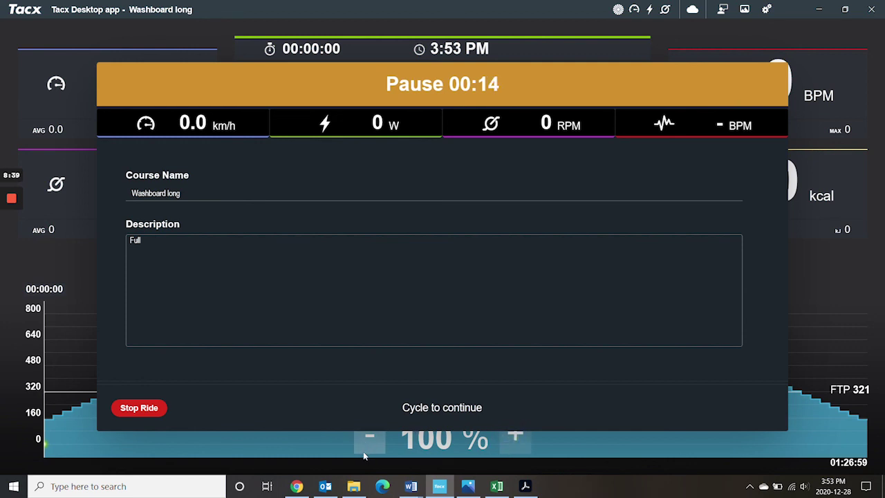
- Step the ride's intensity down slightly and back up to 100% two times
{"action": "left_click", "coordinate": [367, 438]}
{"action": "left_click", "coordinate": [367, 438]}
{"action": "left_click", "coordinate": [367, 438]}
{"action": "left_click", "coordinate": [508, 436]}
{"action": "left_click", "coordinate": [509, 436]}
{"action": "left_click", "coordinate": [509, 436]}
{"action": "left_click", "coordinate": [377, 442]}
{"action": "left_click", "coordinate": [499, 439]}
- Lower the ride's intensity to 91% and bring it back up to 100%
{"action": "left_click", "coordinate": [366, 438]}
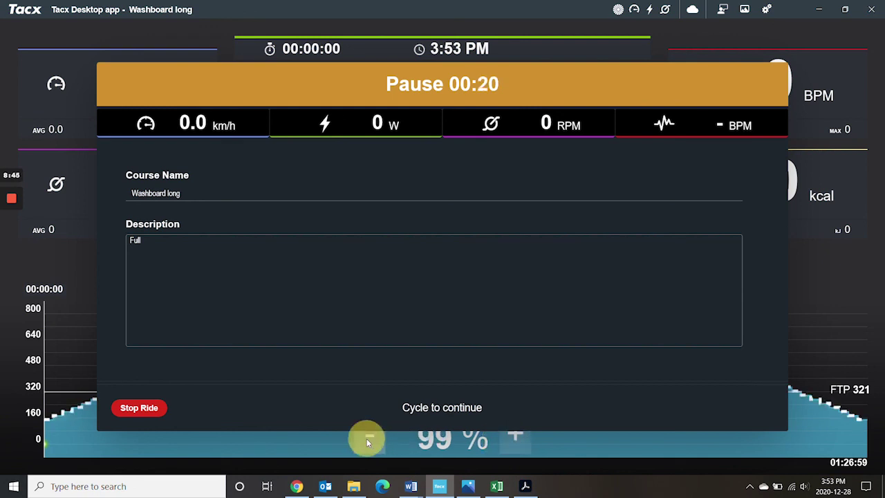
{"action": "left_click", "coordinate": [367, 438]}
{"action": "left_click", "coordinate": [366, 438]}
{"action": "left_click", "coordinate": [366, 438]}
{"action": "left_click", "coordinate": [366, 438]}
{"action": "left_click", "coordinate": [366, 438]}
{"action": "left_click", "coordinate": [366, 438]}
{"action": "left_click", "coordinate": [367, 438]}
{"action": "left_click", "coordinate": [366, 439]}
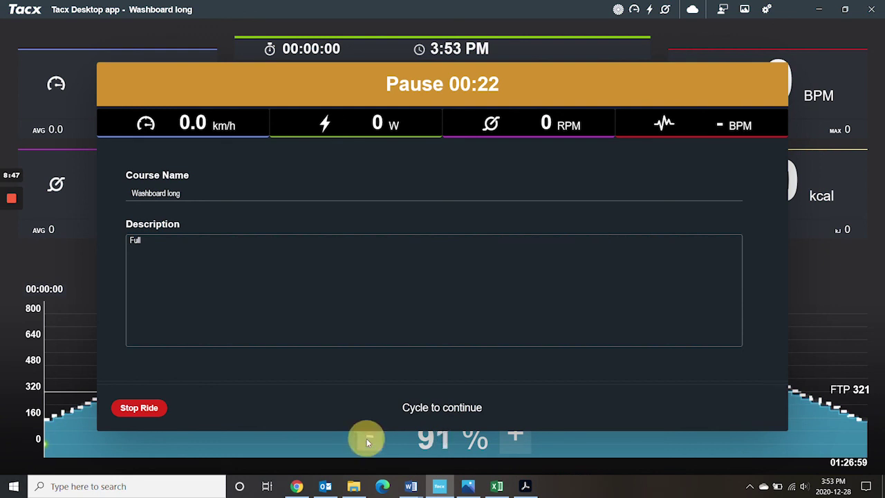
{"action": "left_click", "coordinate": [513, 434]}
{"action": "left_click", "coordinate": [513, 434]}
{"action": "left_click", "coordinate": [513, 434]}
{"action": "left_click", "coordinate": [513, 434]}
{"action": "left_click", "coordinate": [513, 434]}
{"action": "left_click", "coordinate": [513, 434]}
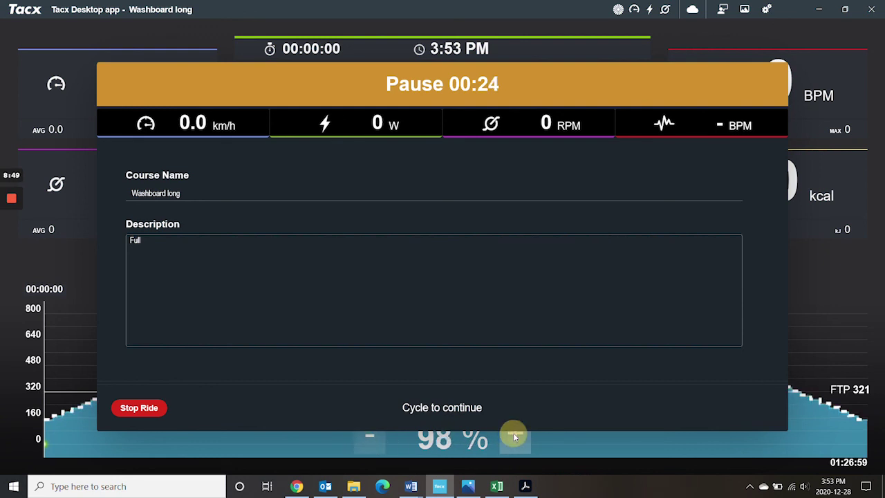
{"action": "left_click", "coordinate": [513, 434]}
{"action": "left_click", "coordinate": [513, 434]}
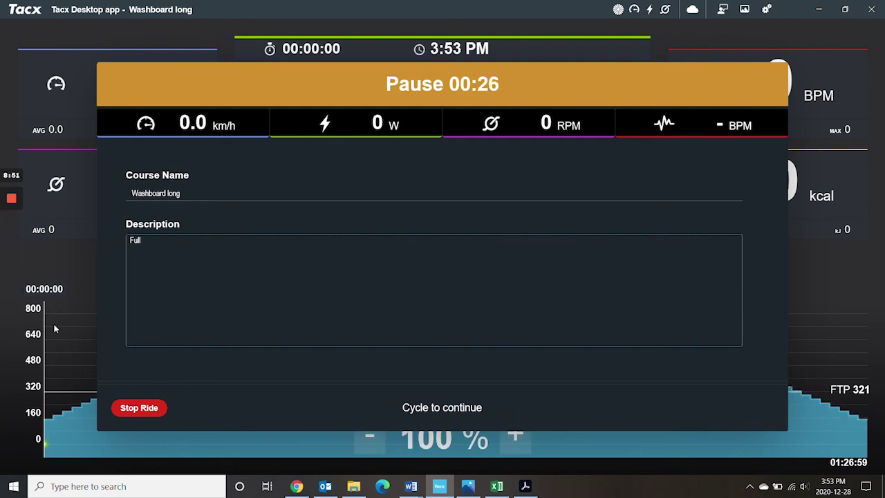